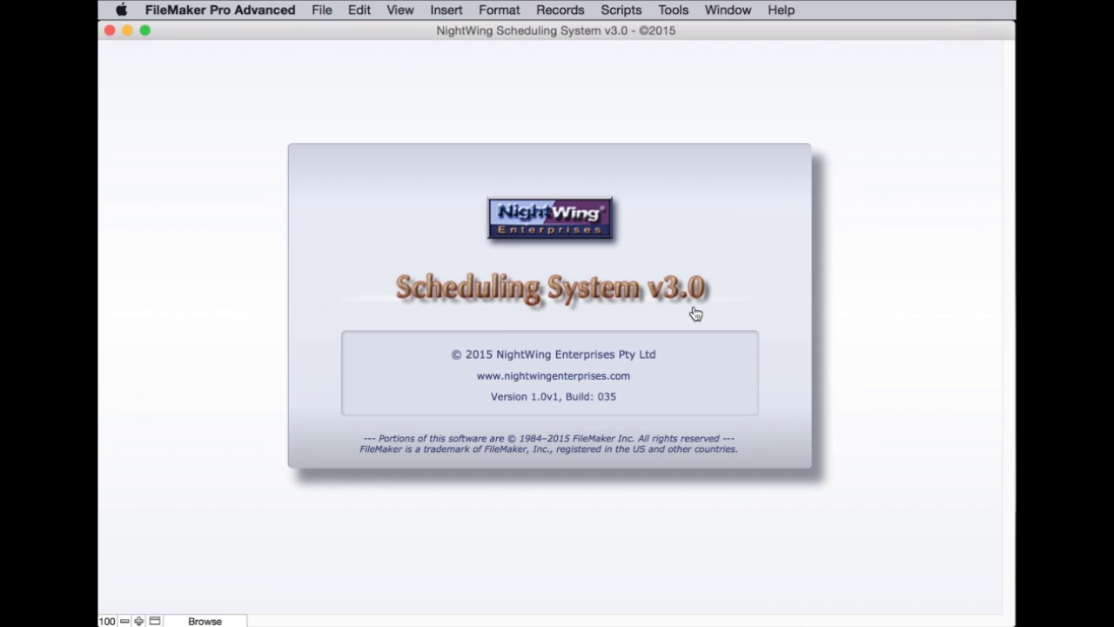
# Dismiss the NightWing splash screen to reach the v3.0 main scheduling screen
pyautogui.click(695, 313)
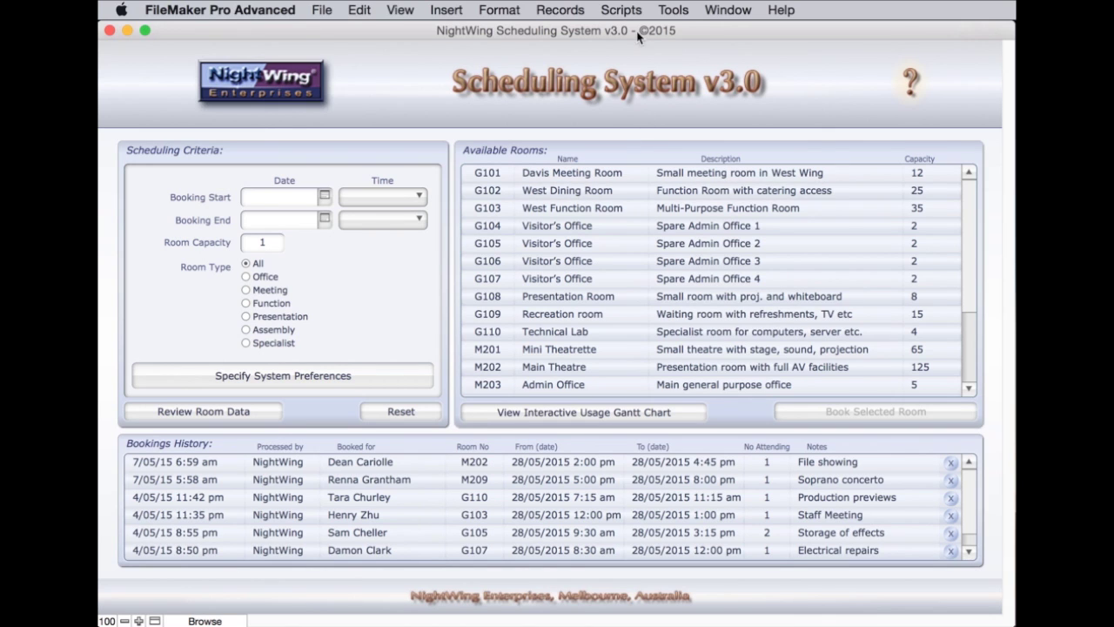
pyautogui.click(623, 11)
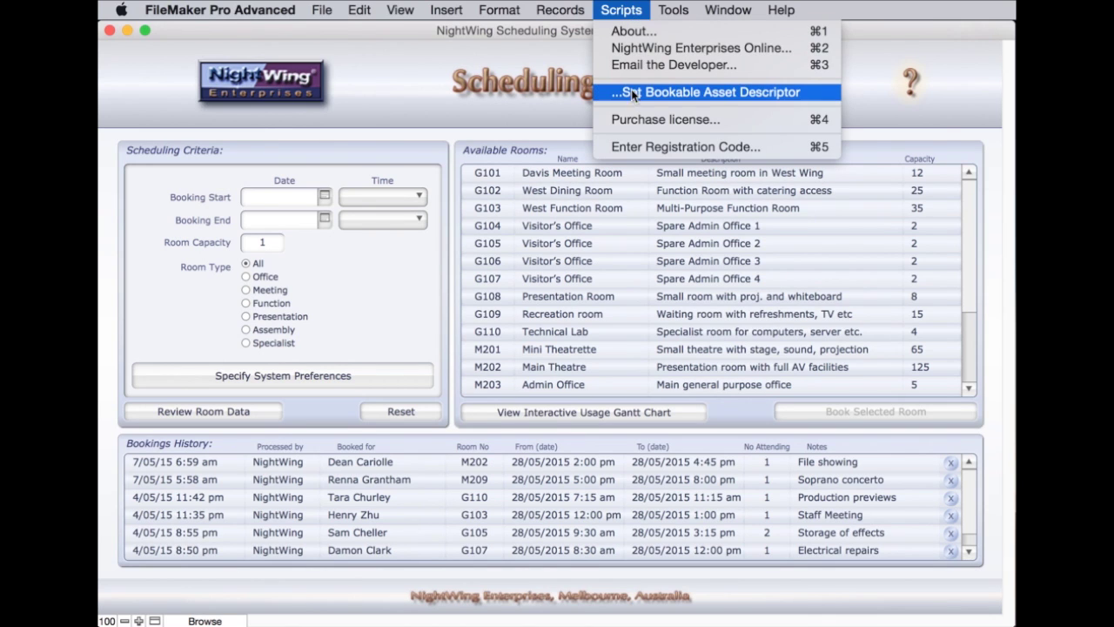
pyautogui.click(698, 92)
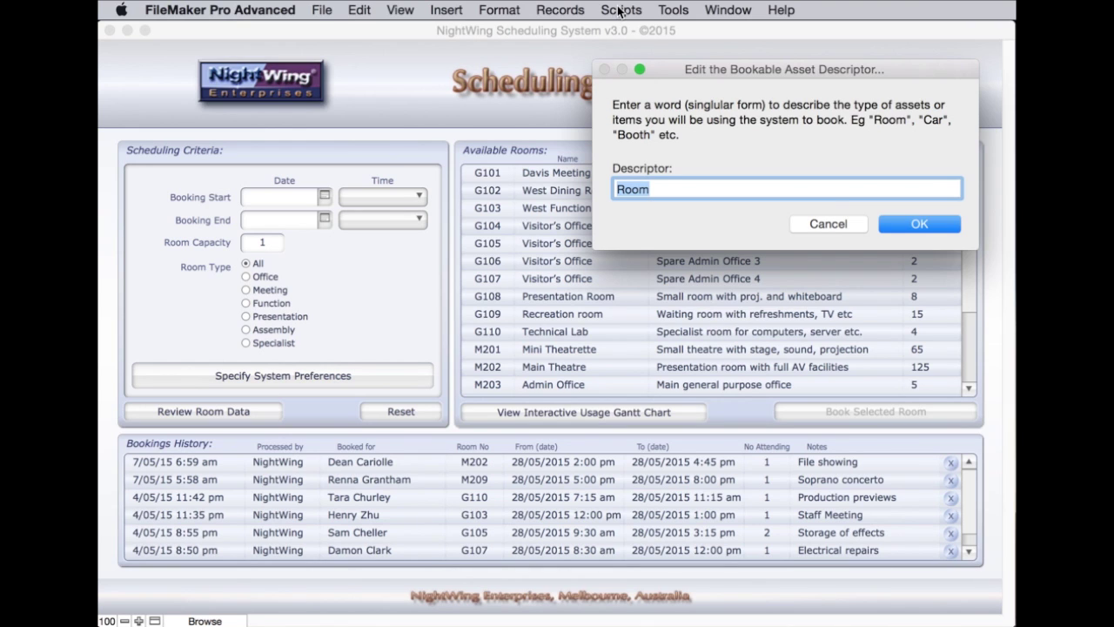
pyautogui.write('Car')
pyautogui.press('Return')
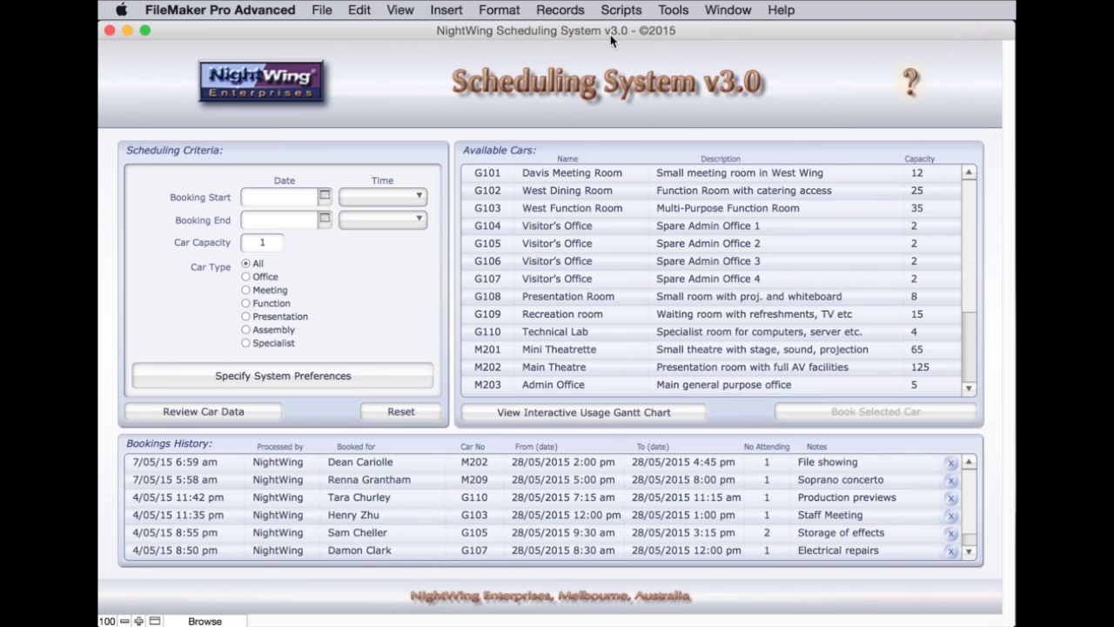
pyautogui.click(622, 9)
pyautogui.click(647, 94)
pyautogui.write('Room')
pyautogui.press('Return')
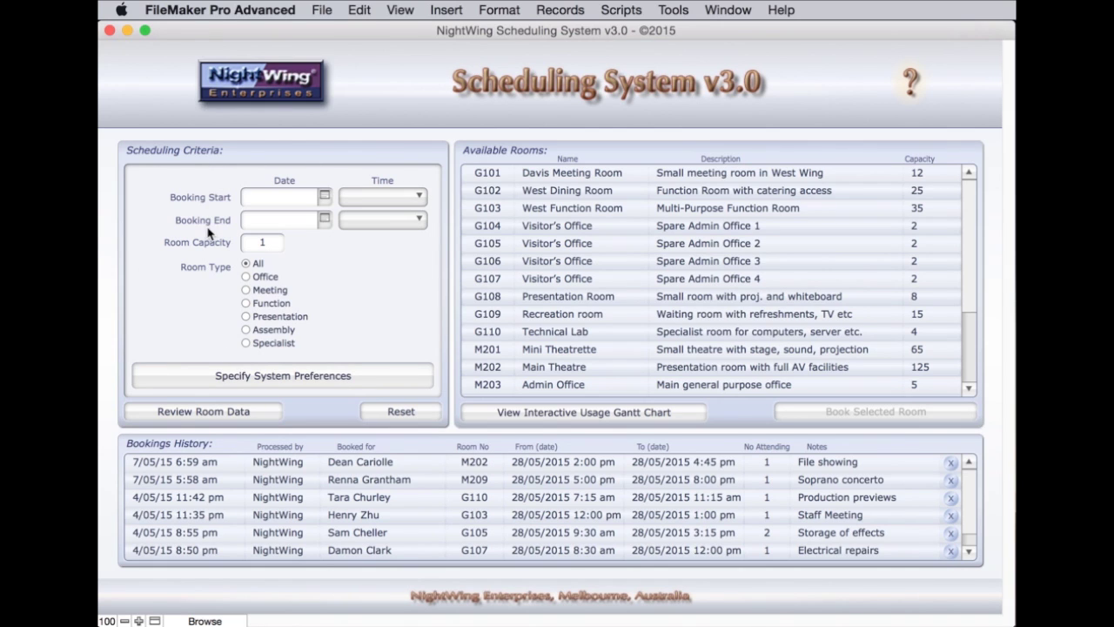
# Set the booking window to 28/05/2015, 9:30 am to 11:30 am
pyautogui.click(324, 197)
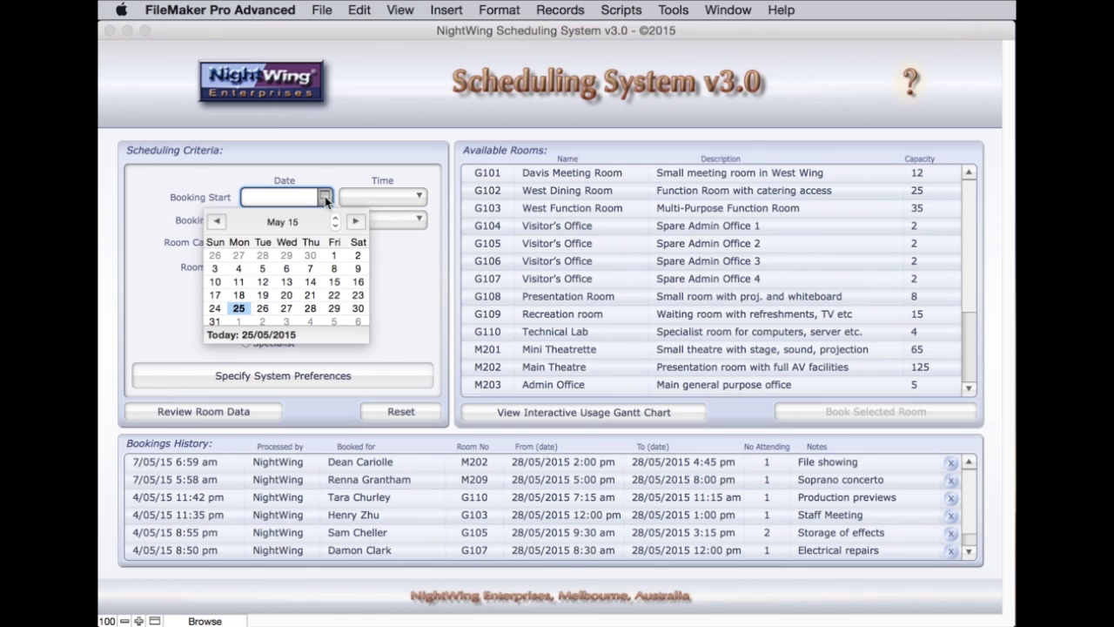
pyautogui.click(310, 313)
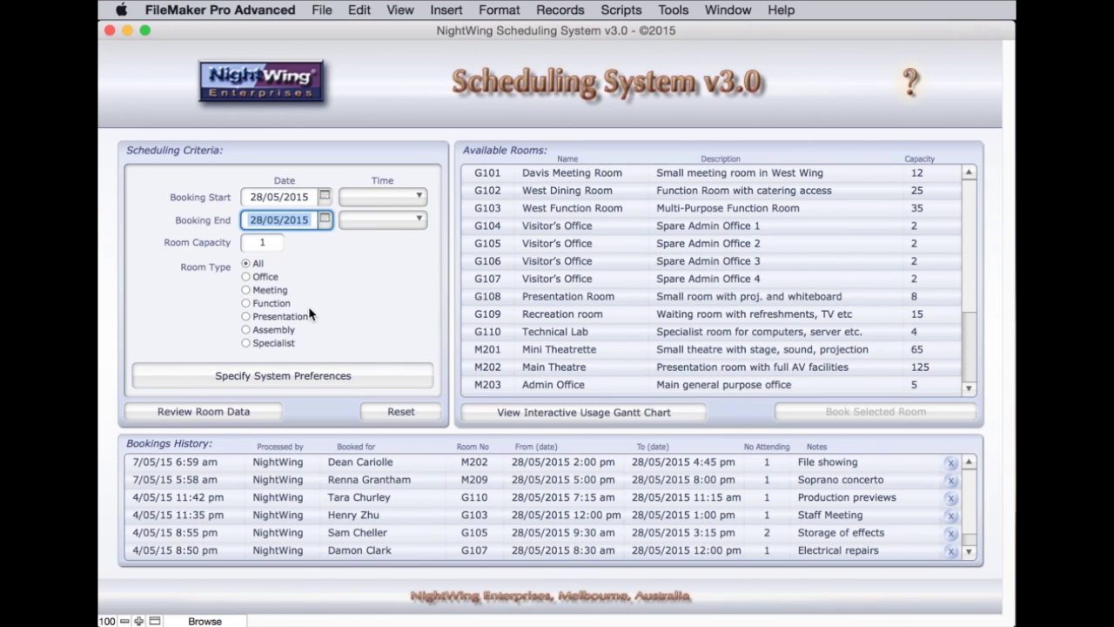
pyautogui.click(325, 219)
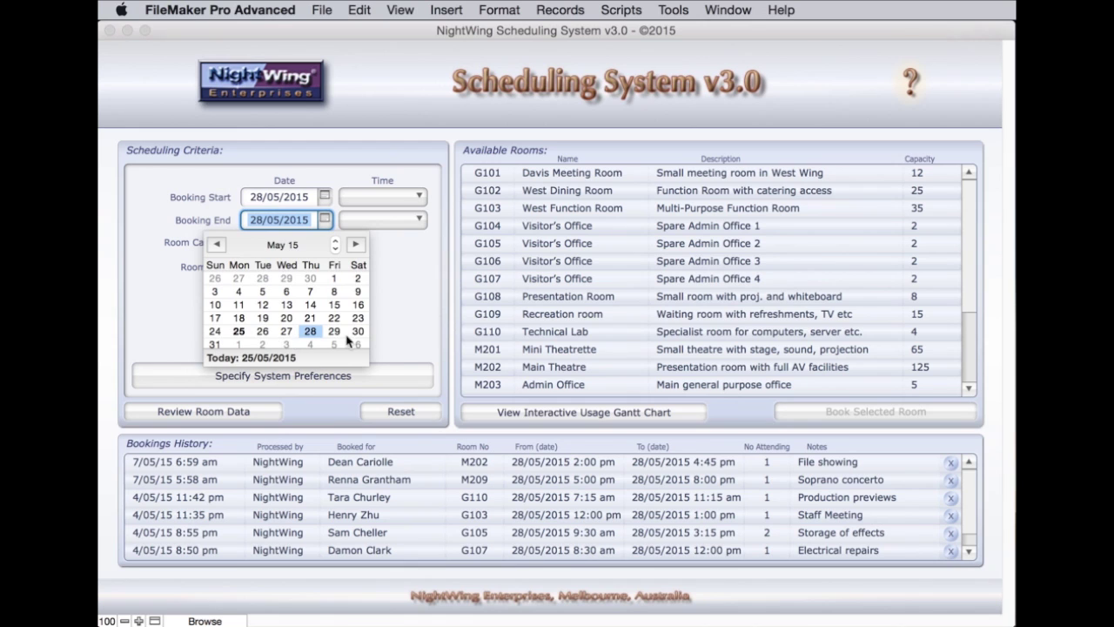
pyautogui.click(415, 336)
pyautogui.click(388, 204)
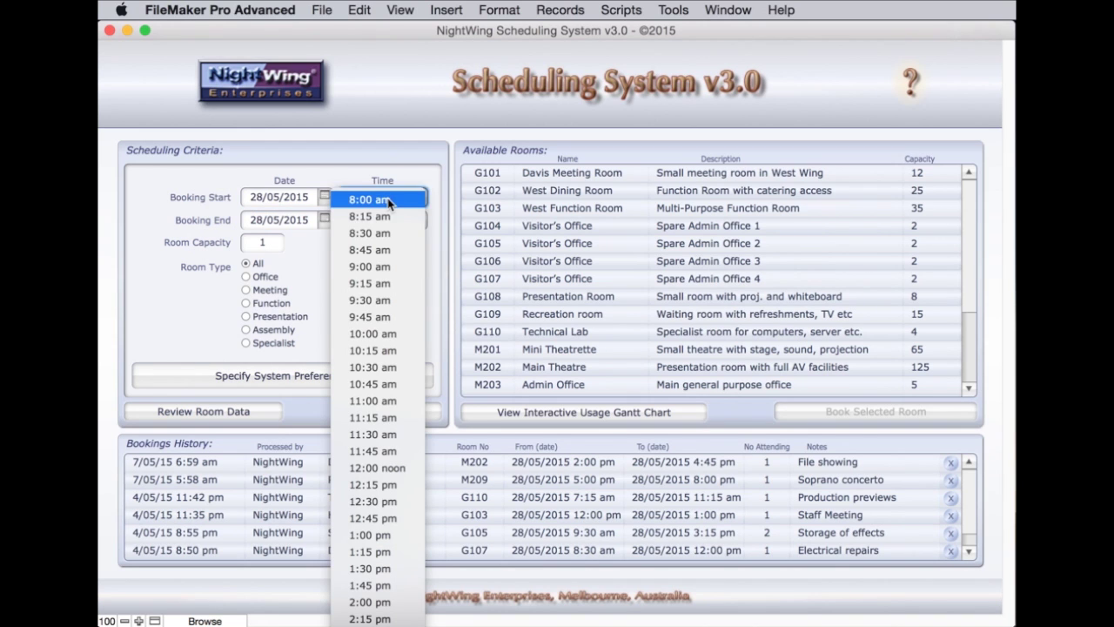
pyautogui.click(377, 301)
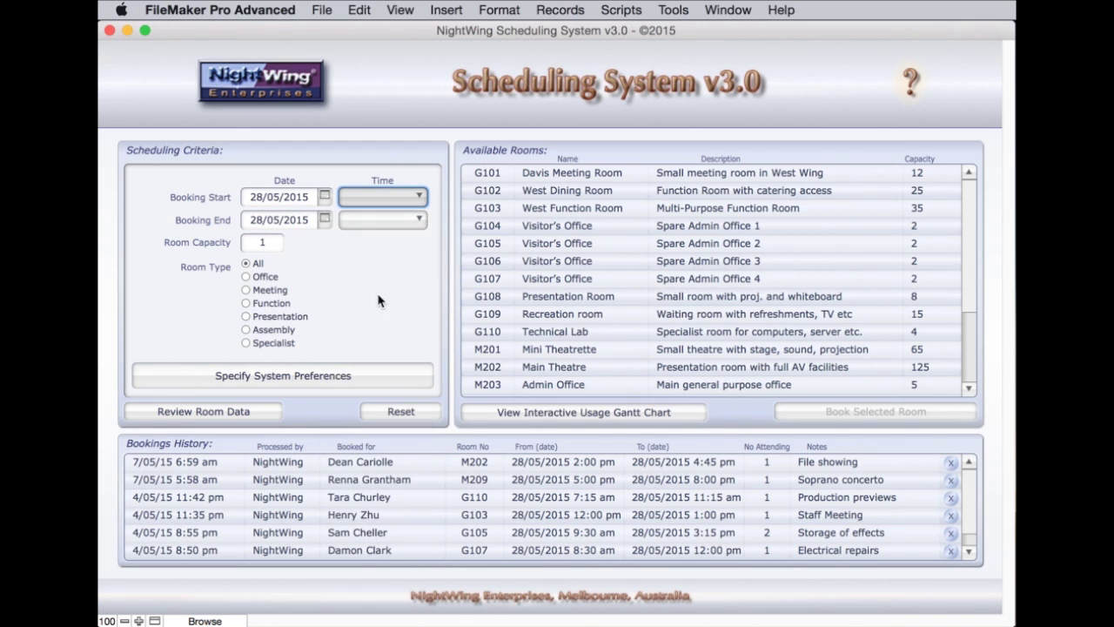
pyautogui.click(396, 225)
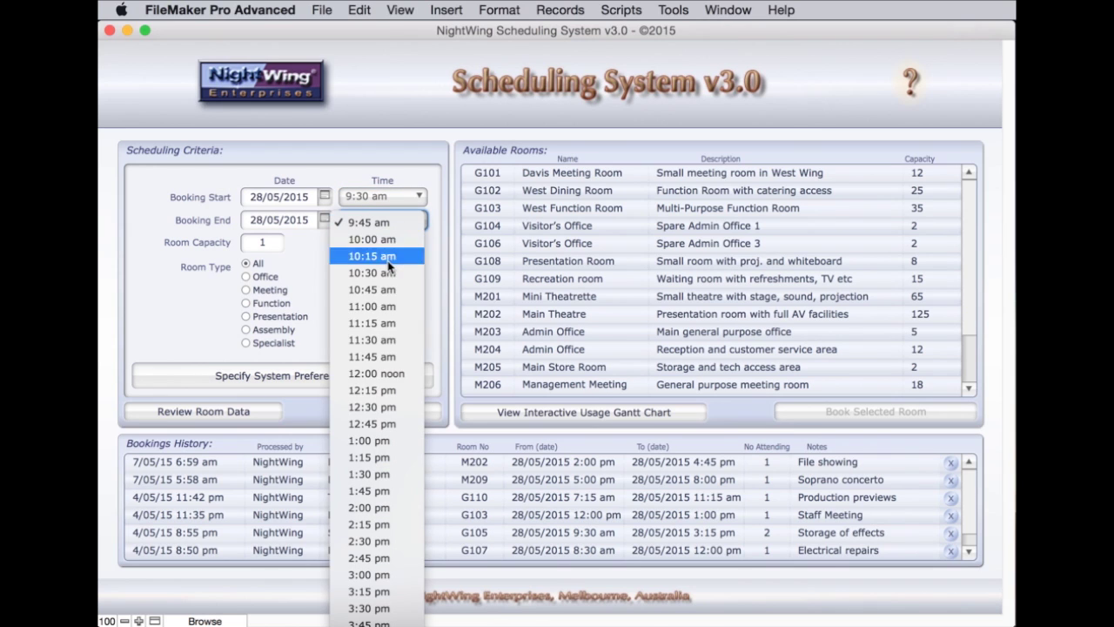
pyautogui.click(376, 341)
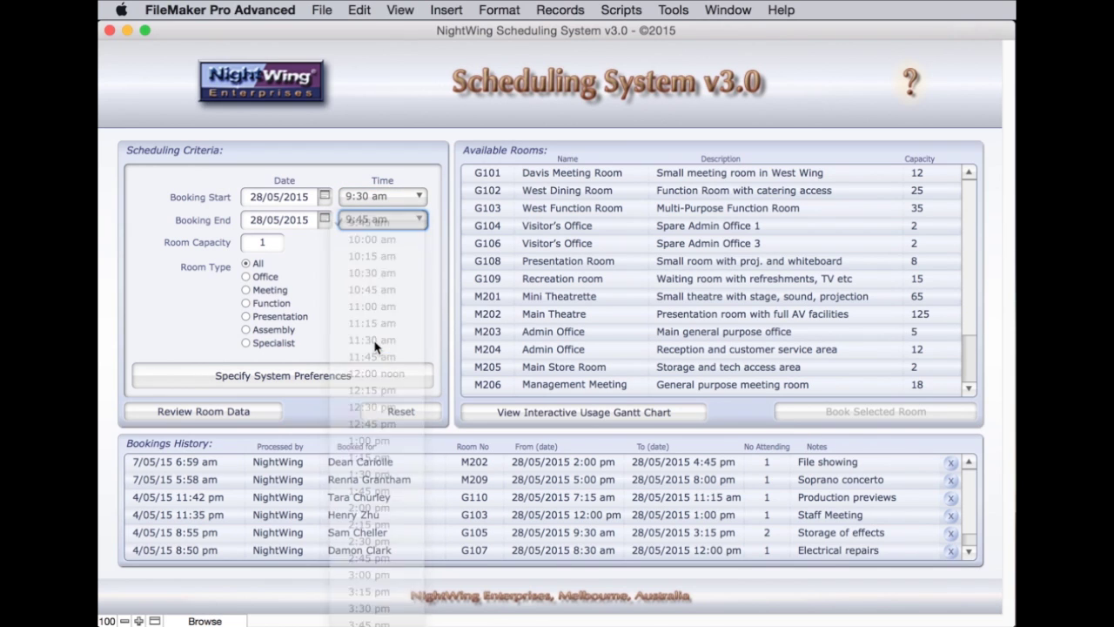
# Require a capacity of 12 and filter the rooms to the Presentation type
pyautogui.click(264, 247)
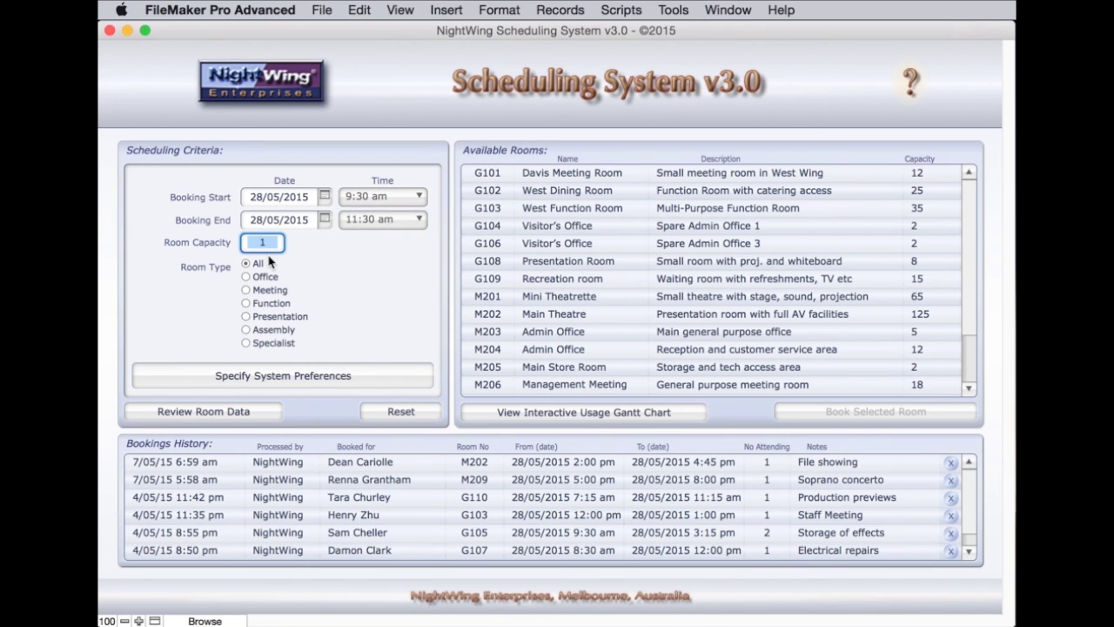
pyautogui.write('12')
pyautogui.click(387, 272)
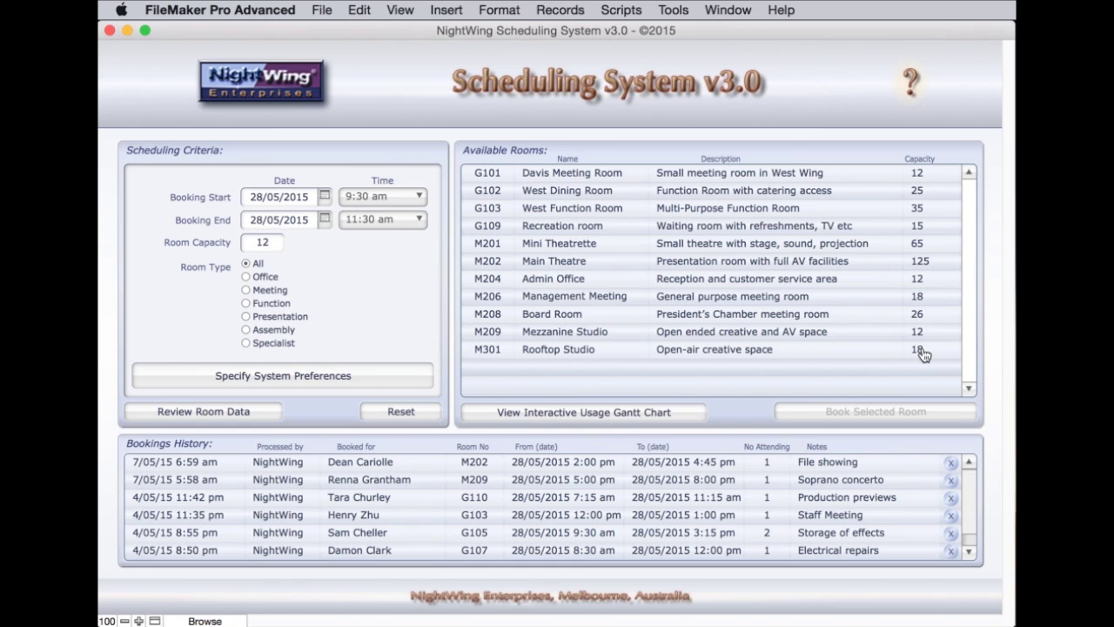
pyautogui.click(246, 291)
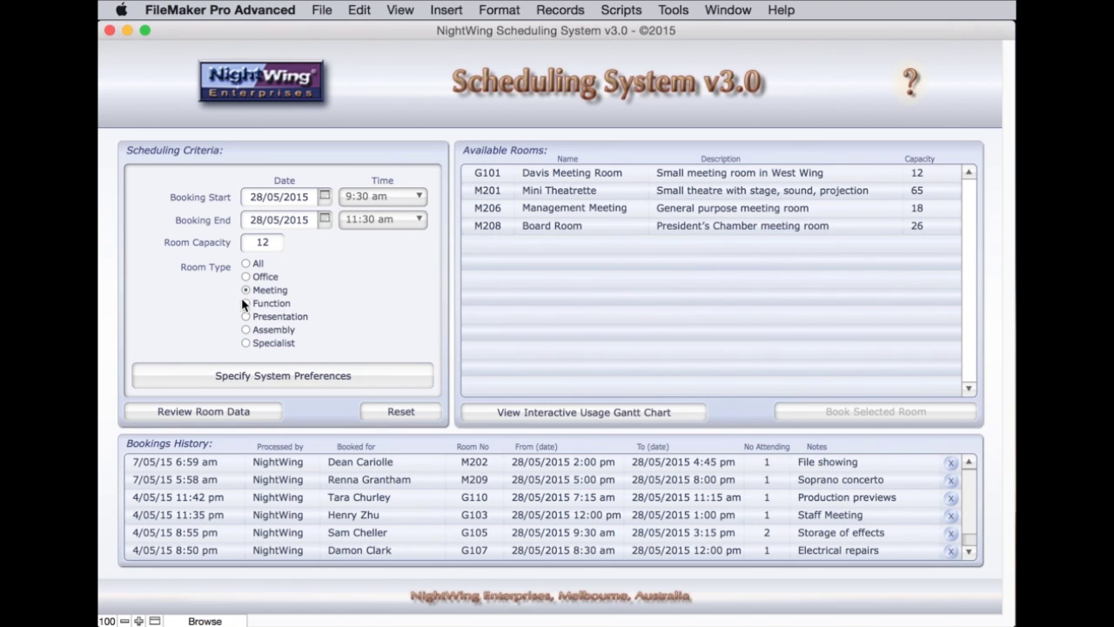
pyautogui.click(247, 304)
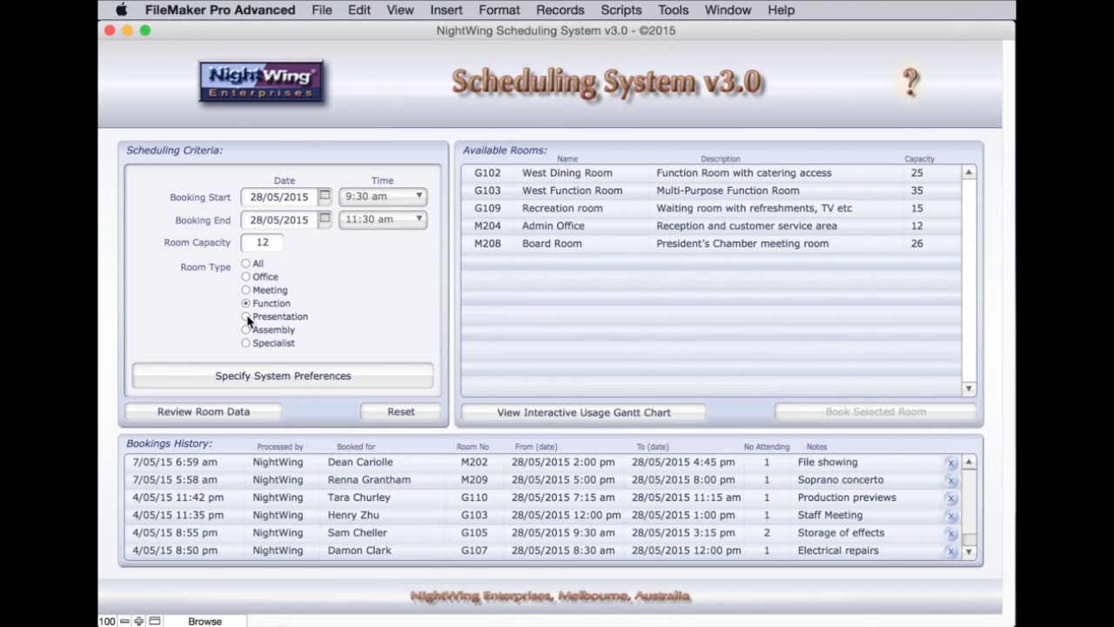
pyautogui.click(247, 317)
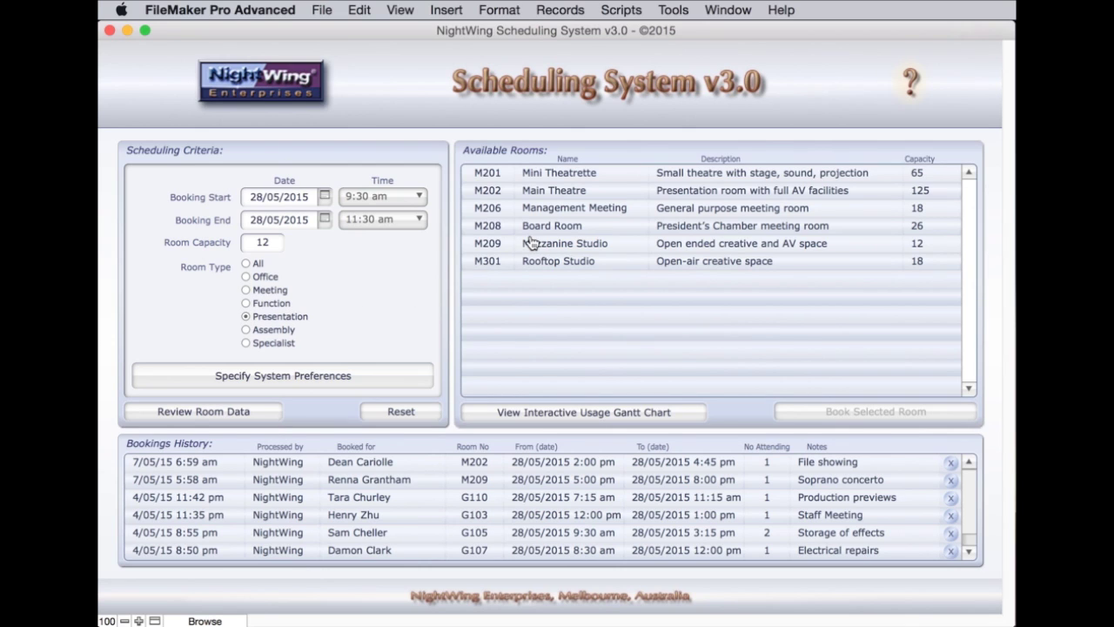
# Select Main Theatre in the available rooms list
pyautogui.click(582, 195)
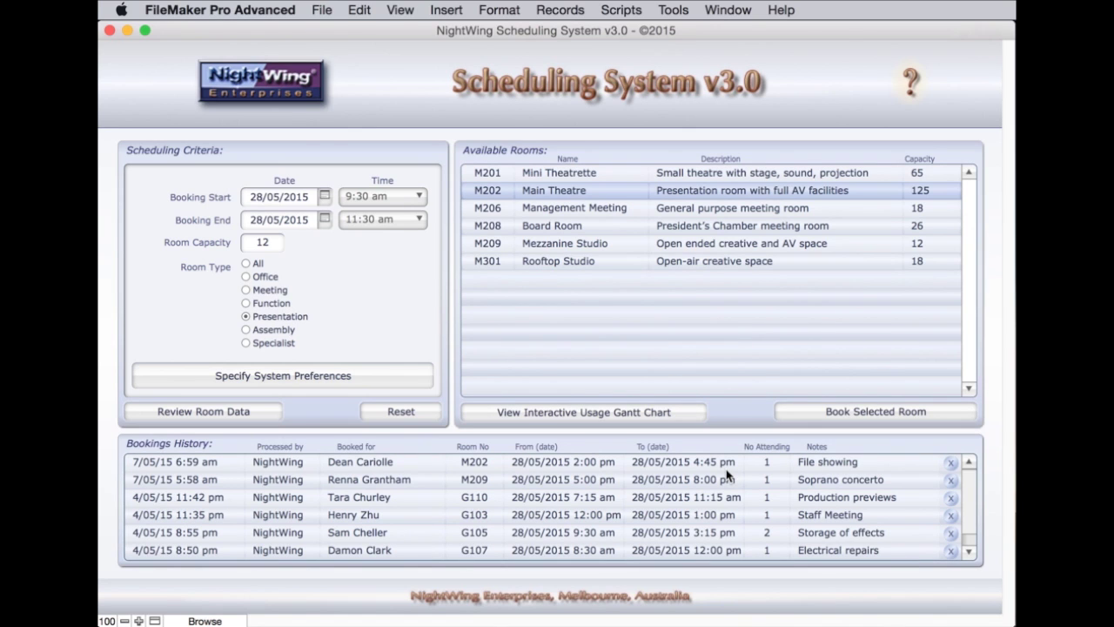
pyautogui.press('Down')
pyautogui.press('Down')
pyautogui.press('Down')
pyautogui.press('Down')
pyautogui.press('Up')
pyautogui.press('Up')
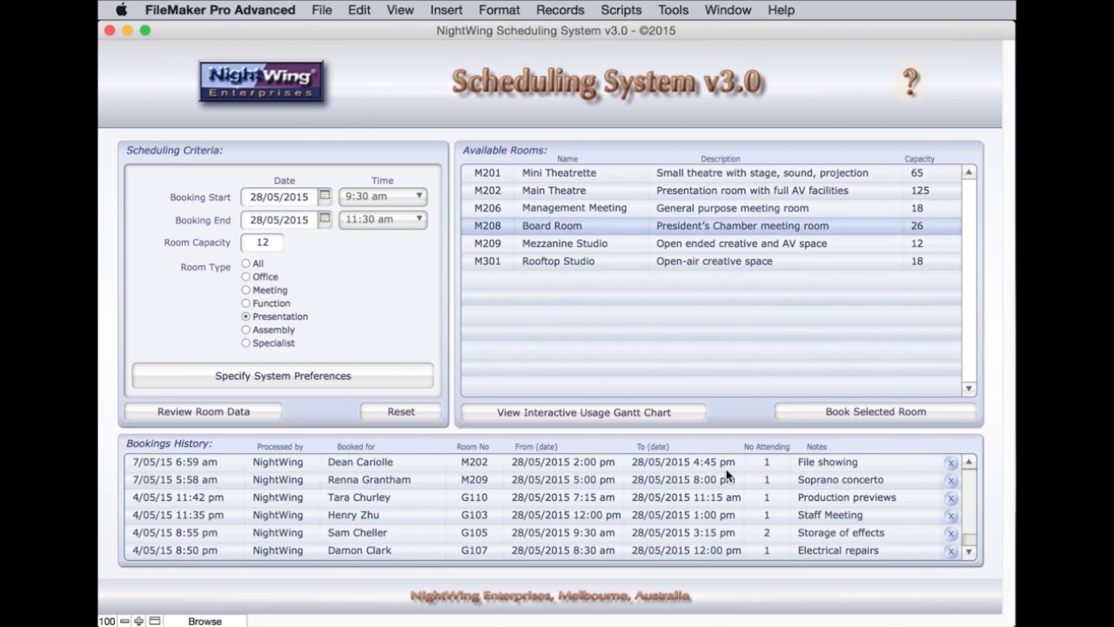
pyautogui.press('Up')
pyautogui.press('Up')
pyautogui.press('Up')
pyautogui.press('Down')
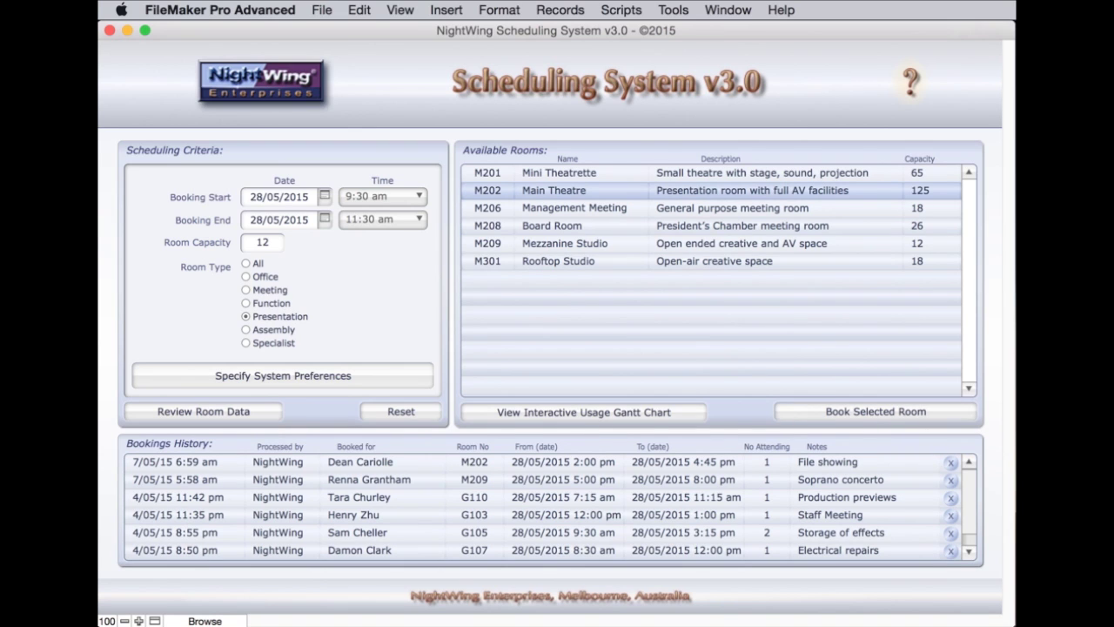
# Place the Main Theatre booking under the client's name with the note 'Briefing Meeting'
pyautogui.press('Return')
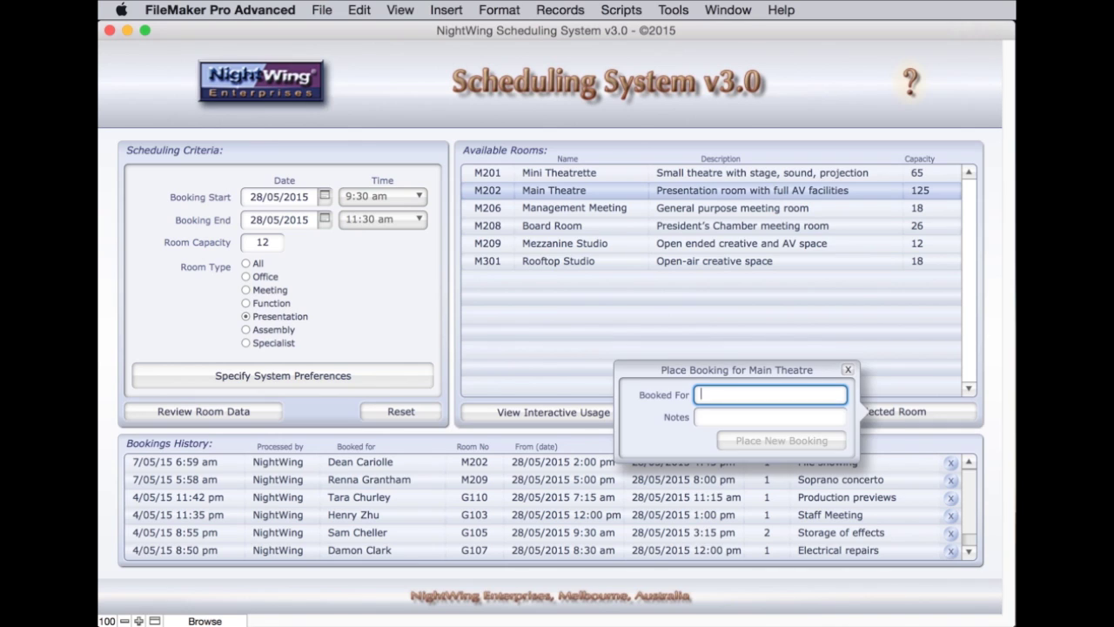
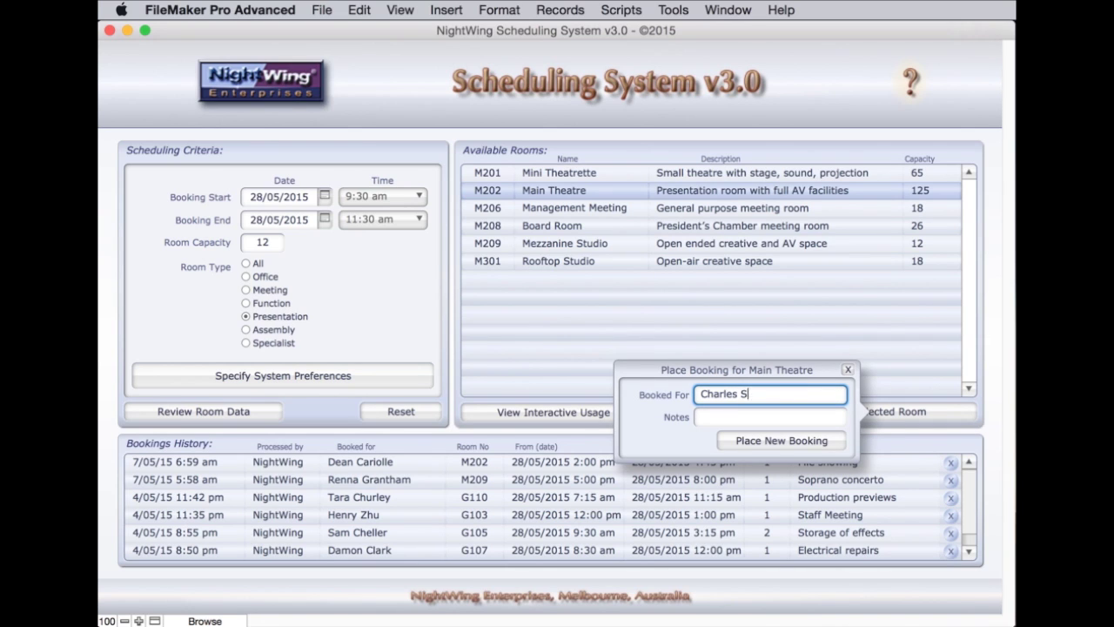
pyautogui.press('Tab')
pyautogui.write('Briefi')
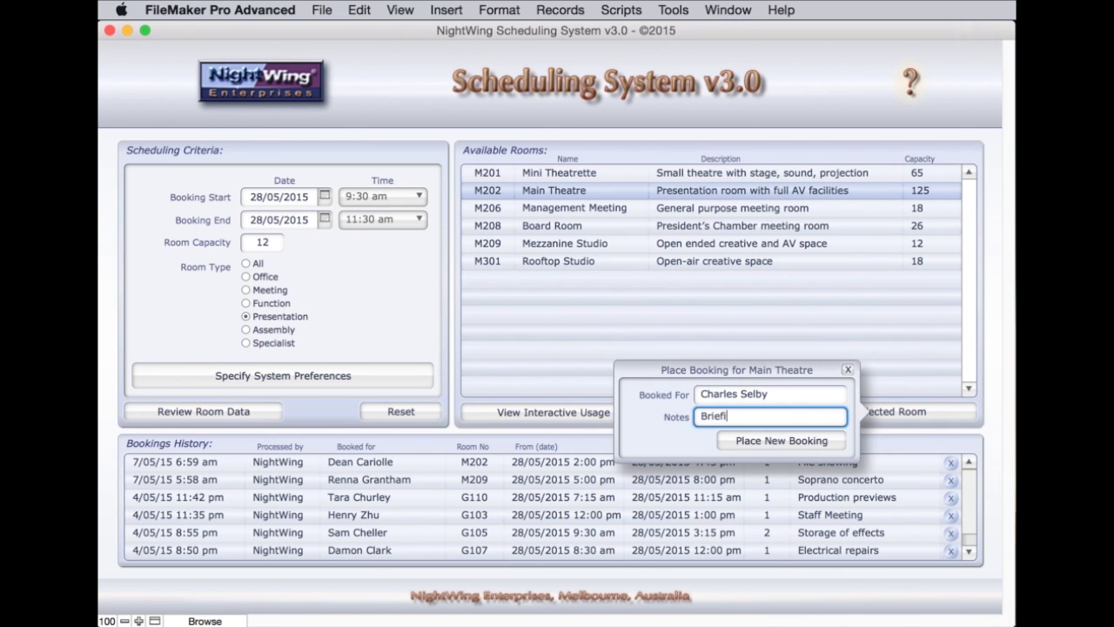
pyautogui.write('ng Meeting')
pyautogui.press('Return')
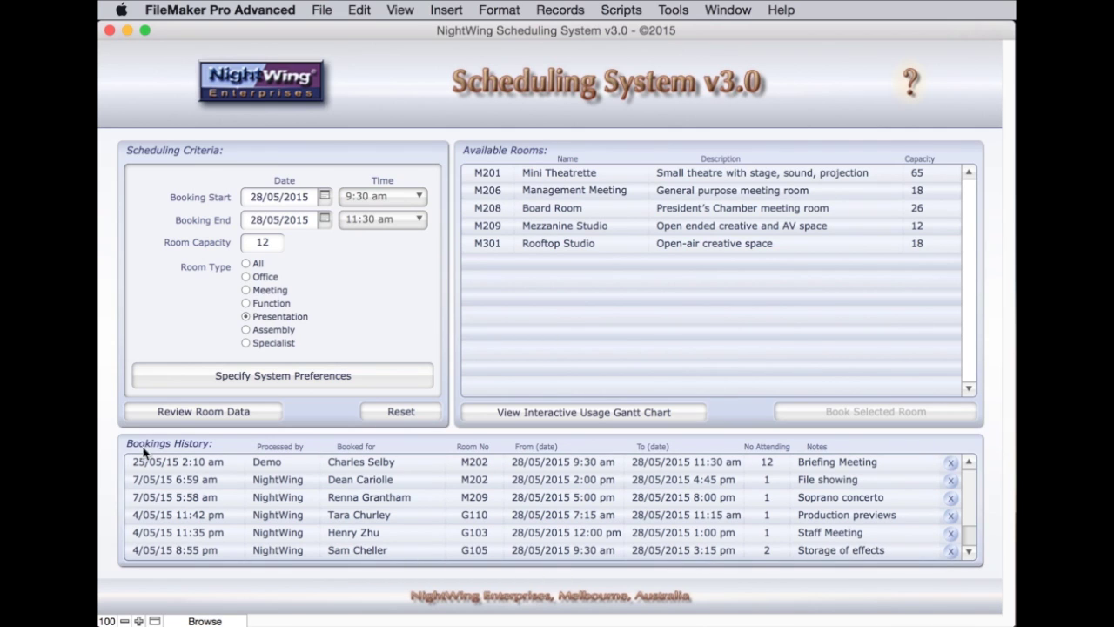
pyautogui.click(251, 462)
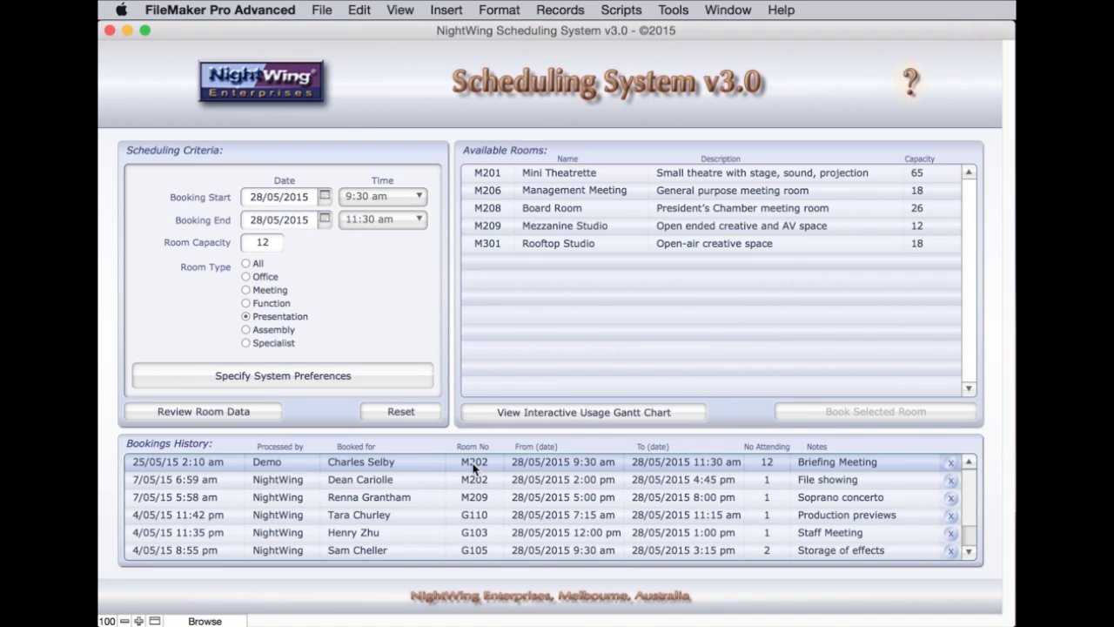
pyautogui.moveTo(474, 467)
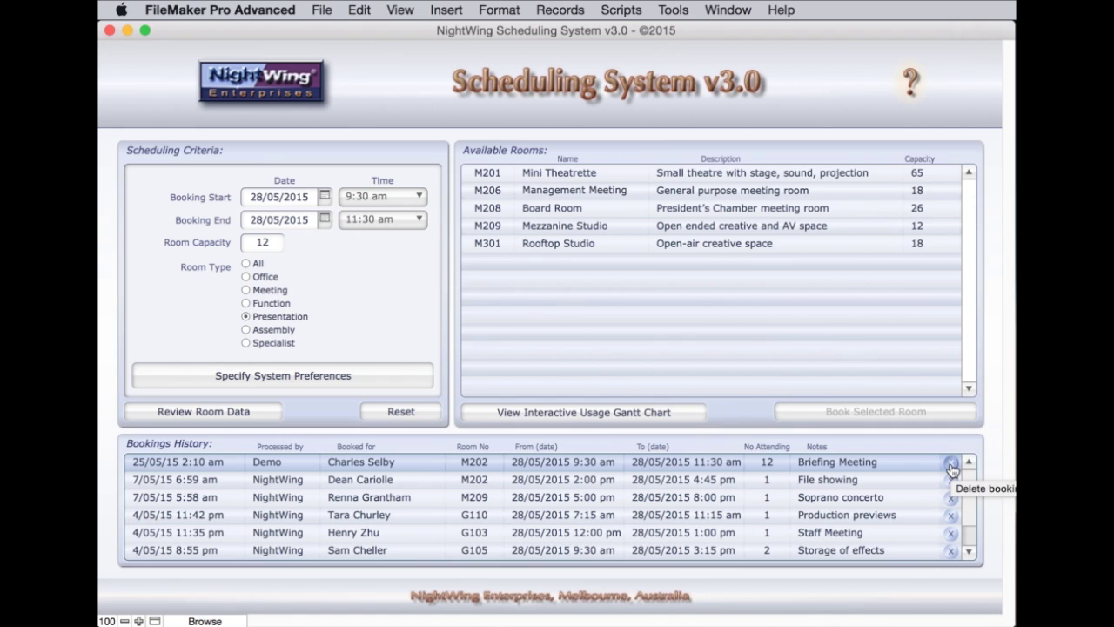
# Keep the Briefing Meeting booking but change its end time to 12:30 pm and save
pyautogui.click(952, 466)
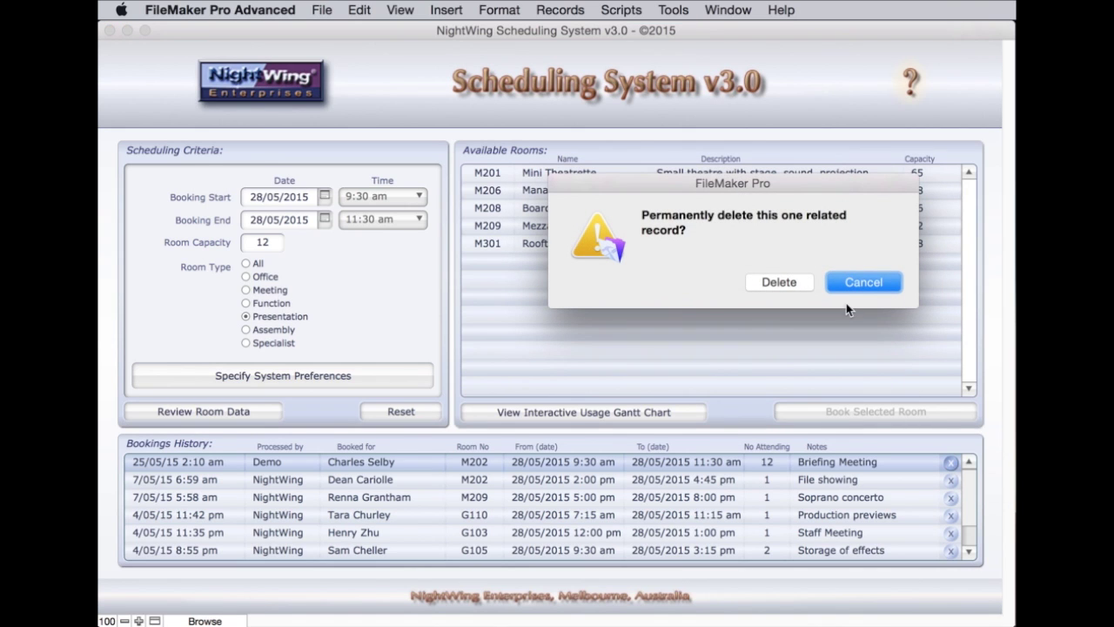
pyautogui.click(851, 280)
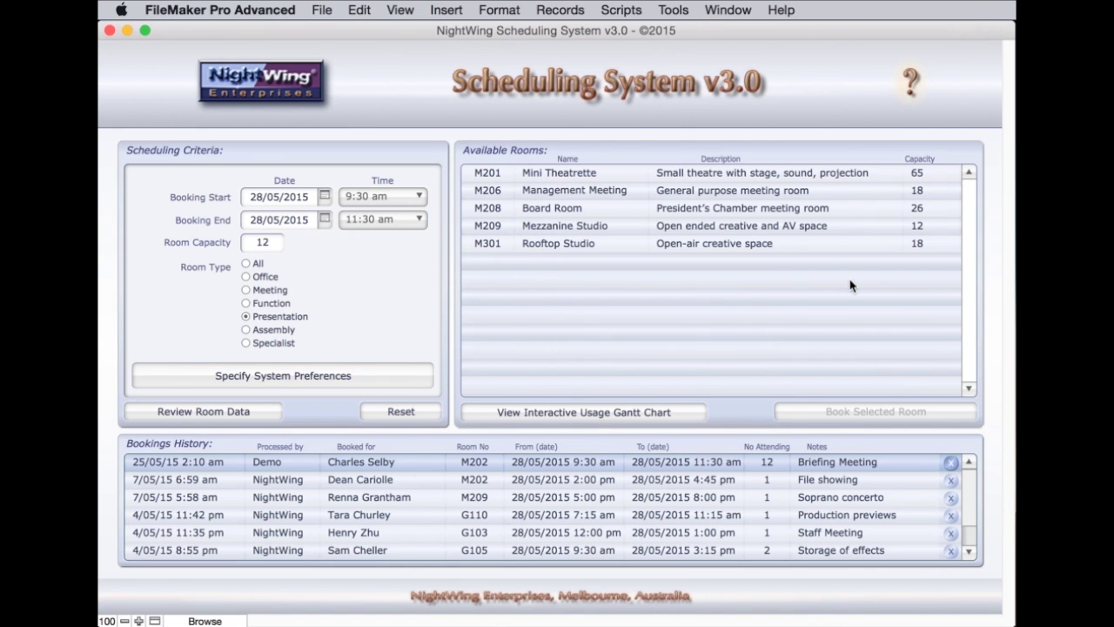
pyautogui.click(523, 467)
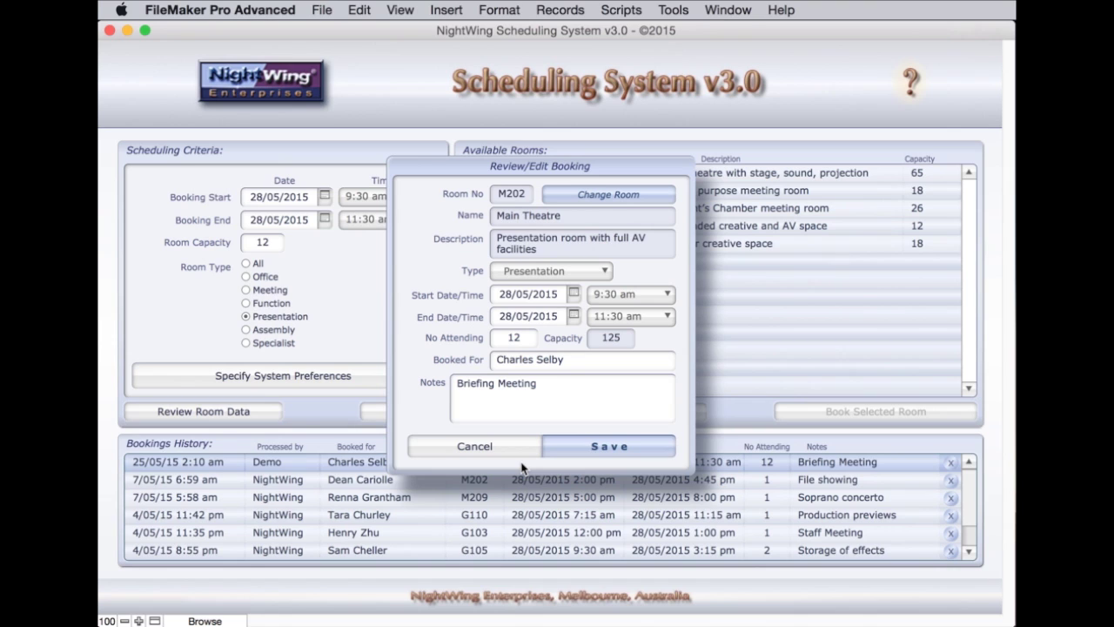
pyautogui.click(616, 317)
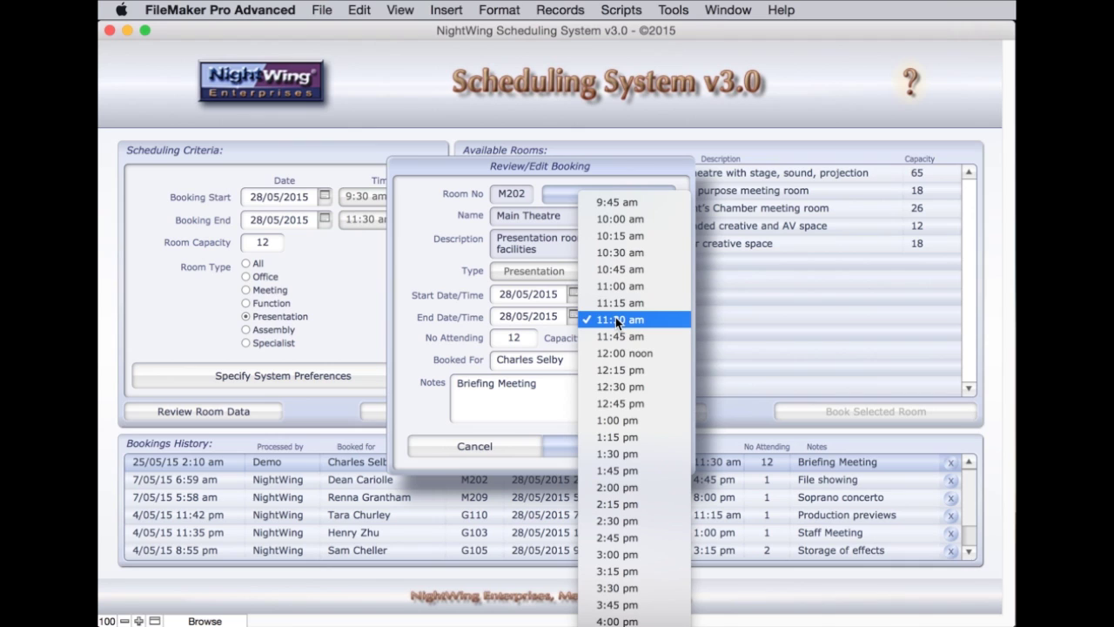
pyautogui.click(613, 384)
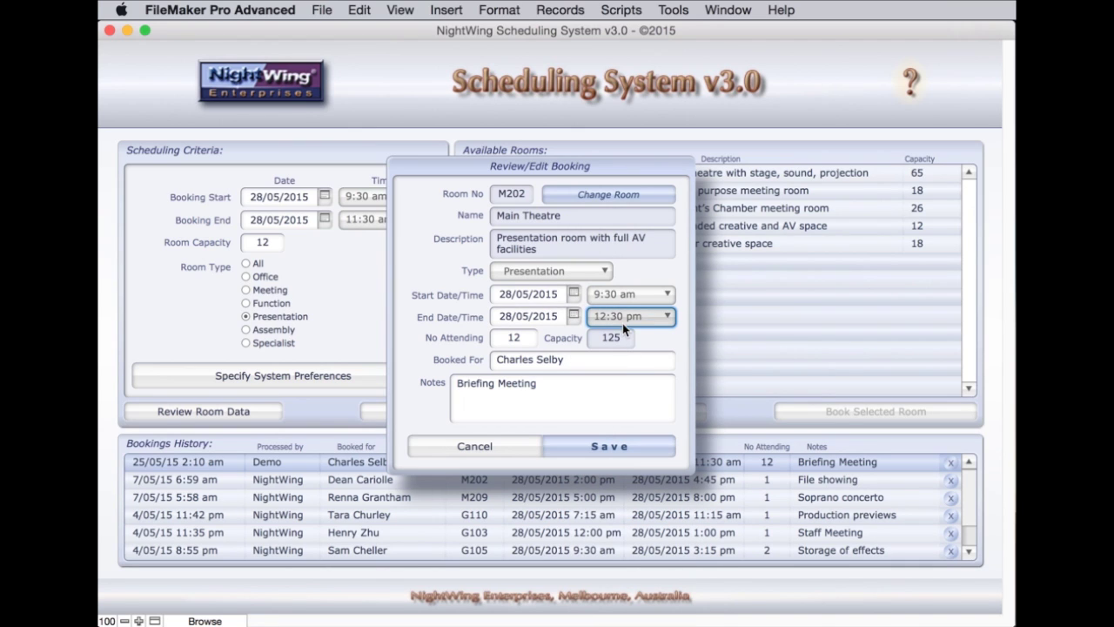
pyautogui.click(614, 442)
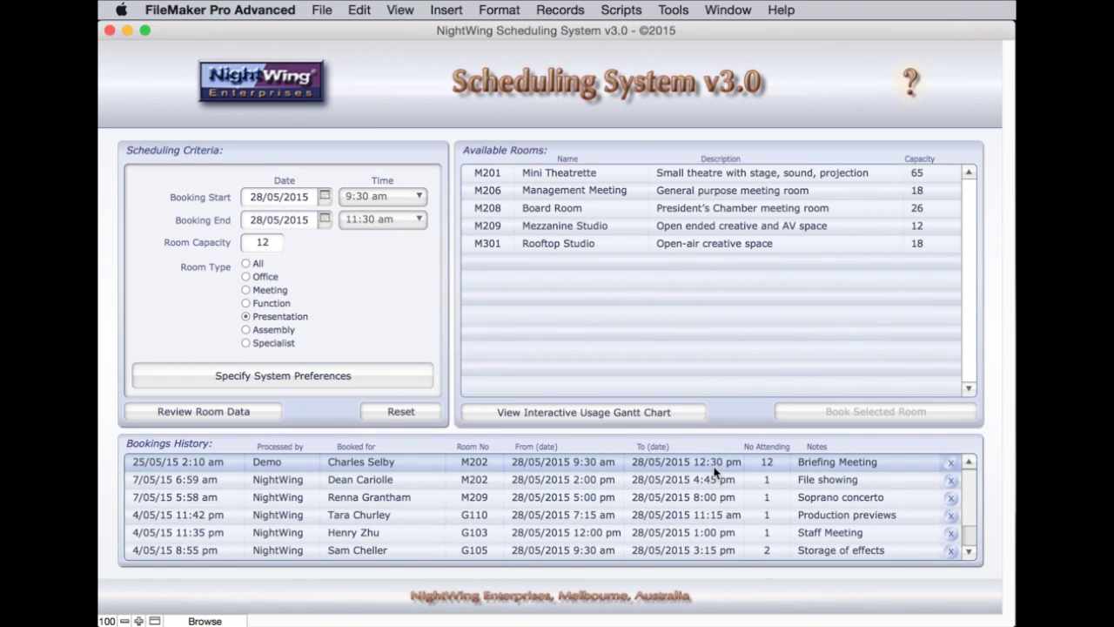
# Change the booking's number attending from 12 to 8 and save
pyautogui.click(526, 467)
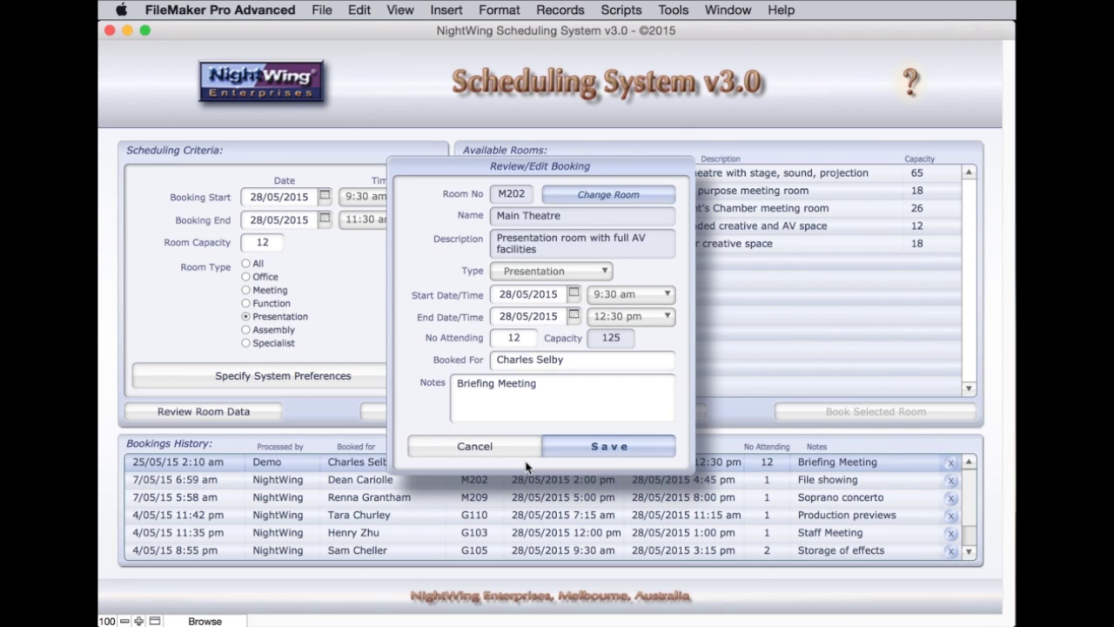
pyautogui.click(523, 342)
pyautogui.write('8')
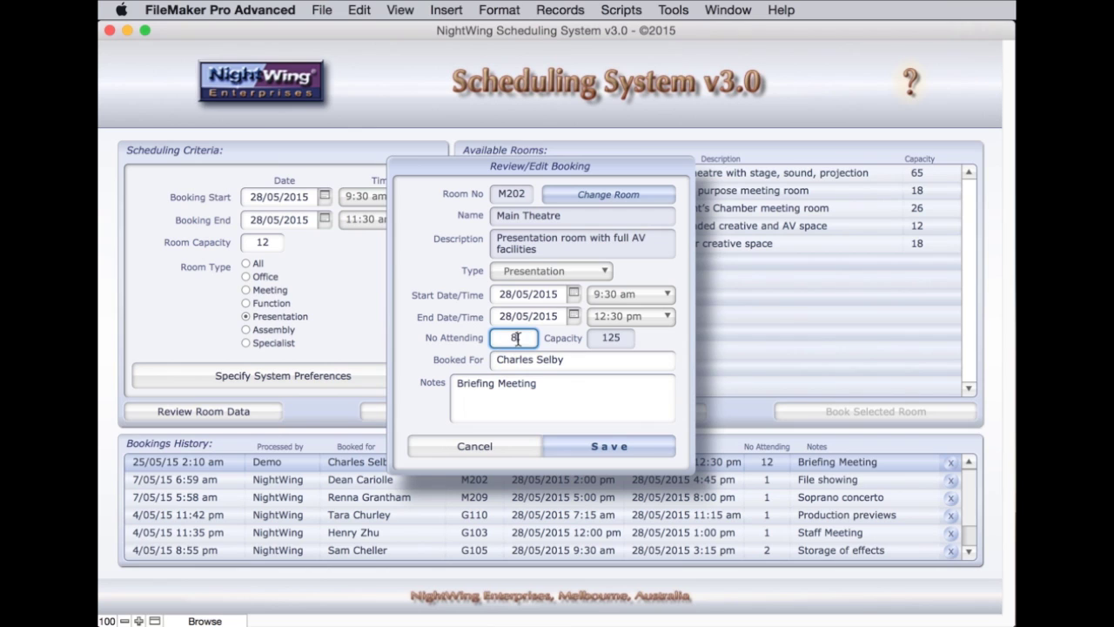
pyautogui.click(672, 437)
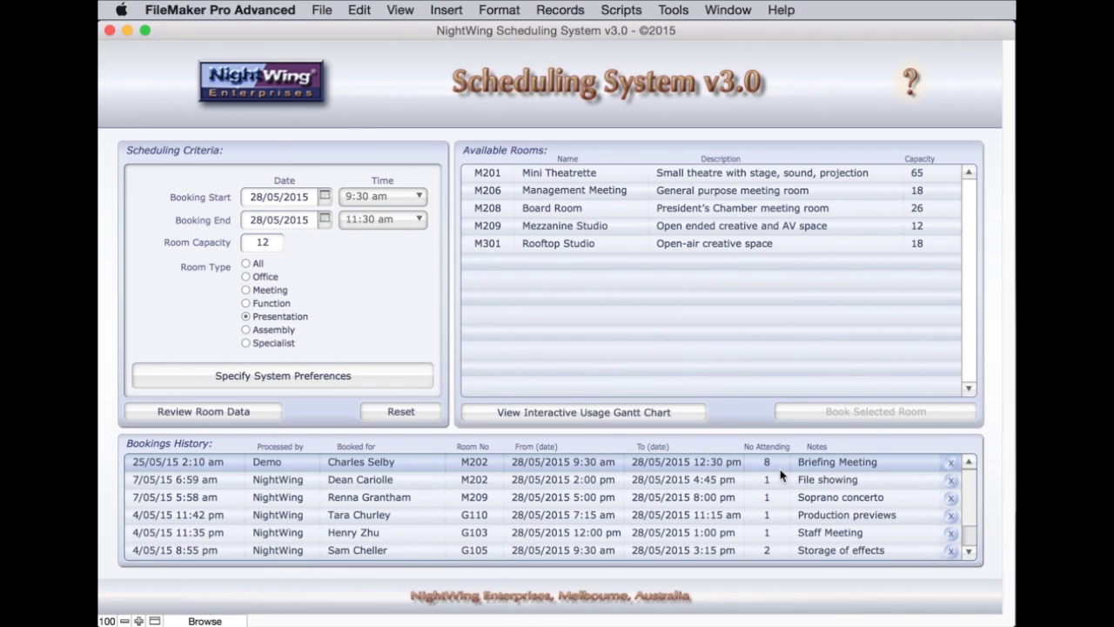
# Change the Briefing Meeting's room to M209 Mezzanine Studio and save the booking
pyautogui.click(557, 468)
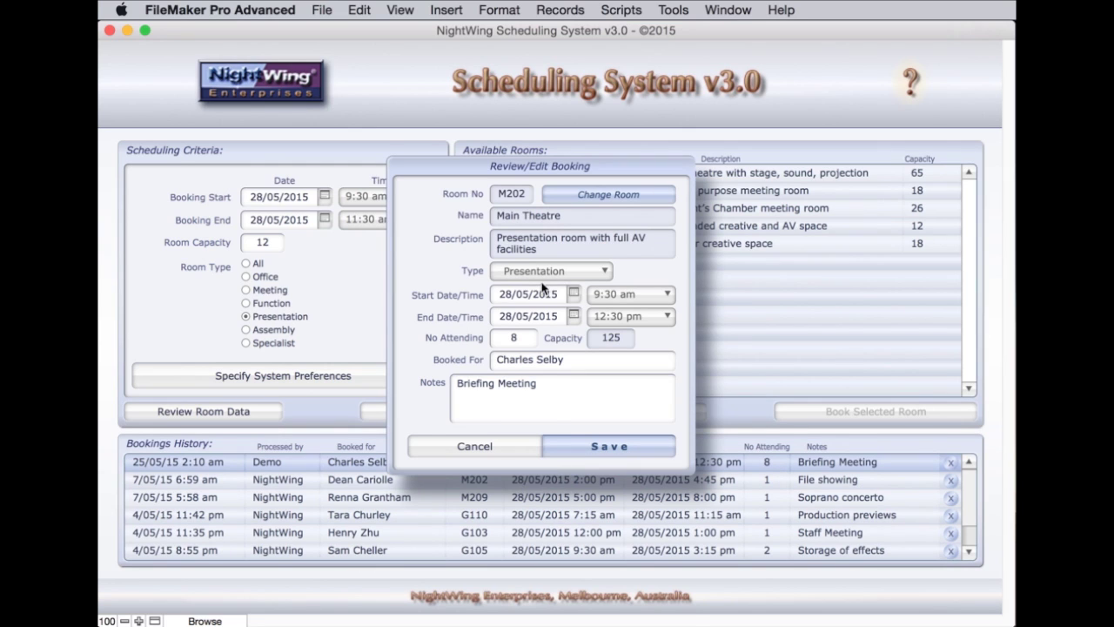
pyautogui.click(592, 279)
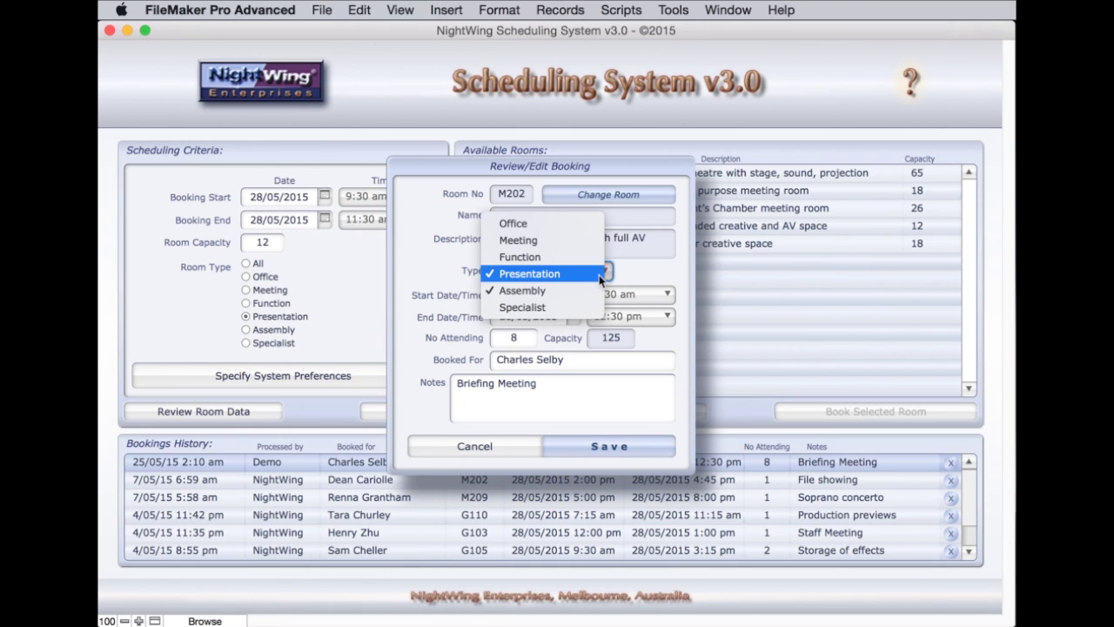
pyautogui.click(637, 276)
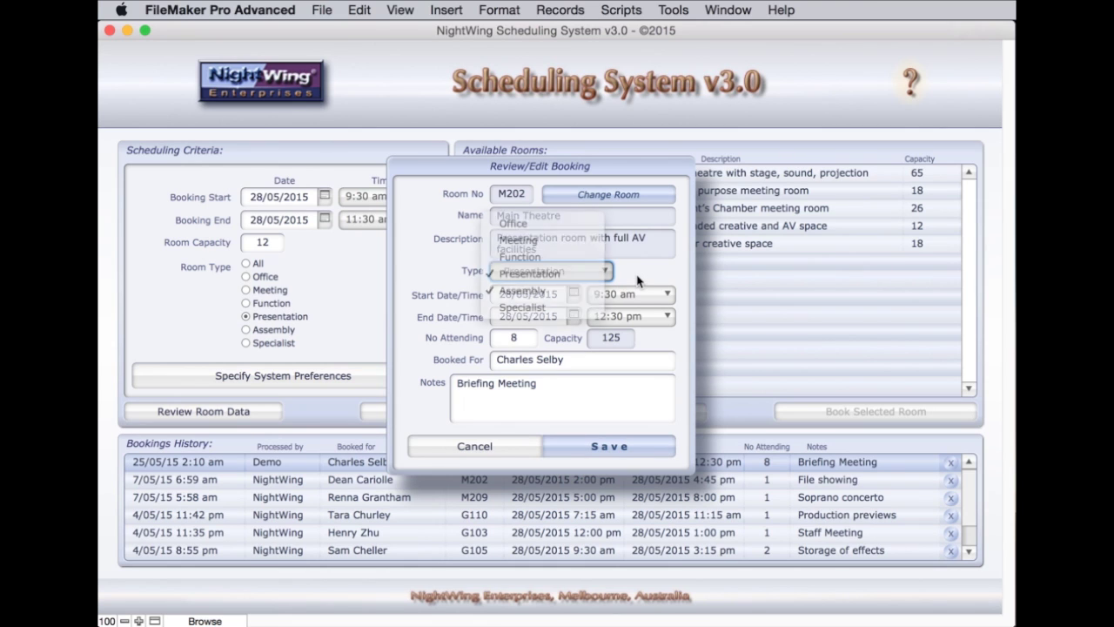
pyautogui.click(609, 196)
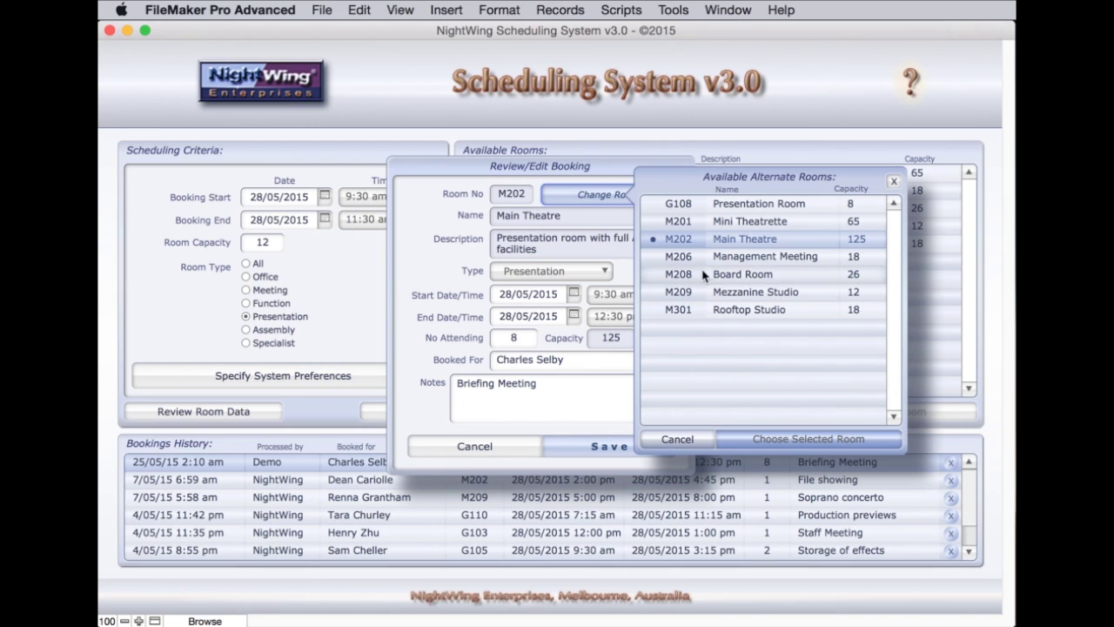
pyautogui.click(740, 292)
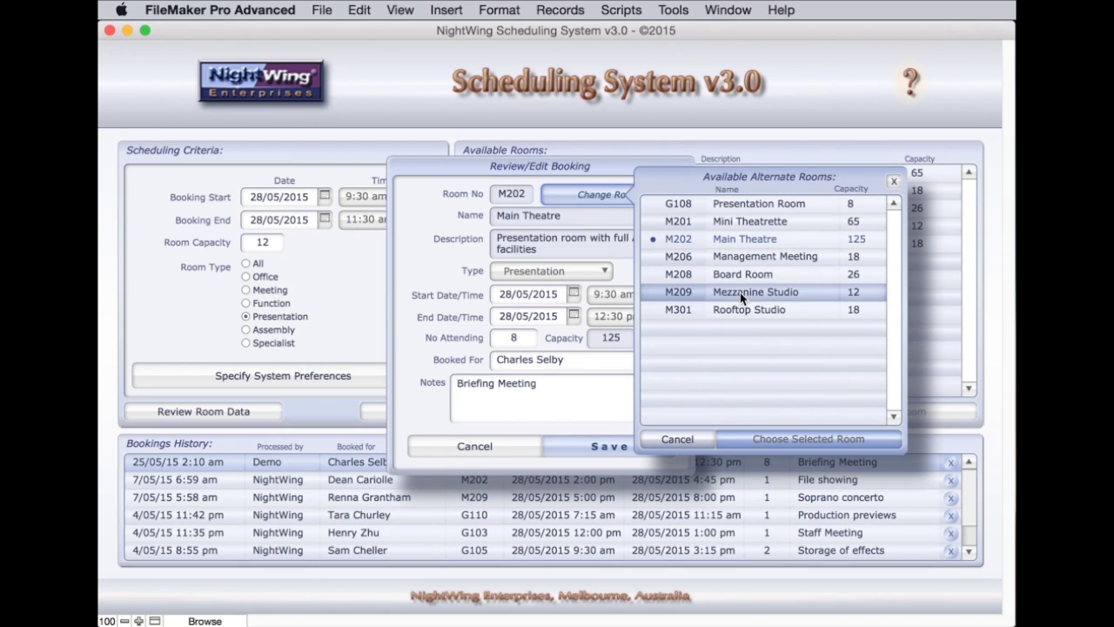
pyautogui.click(786, 439)
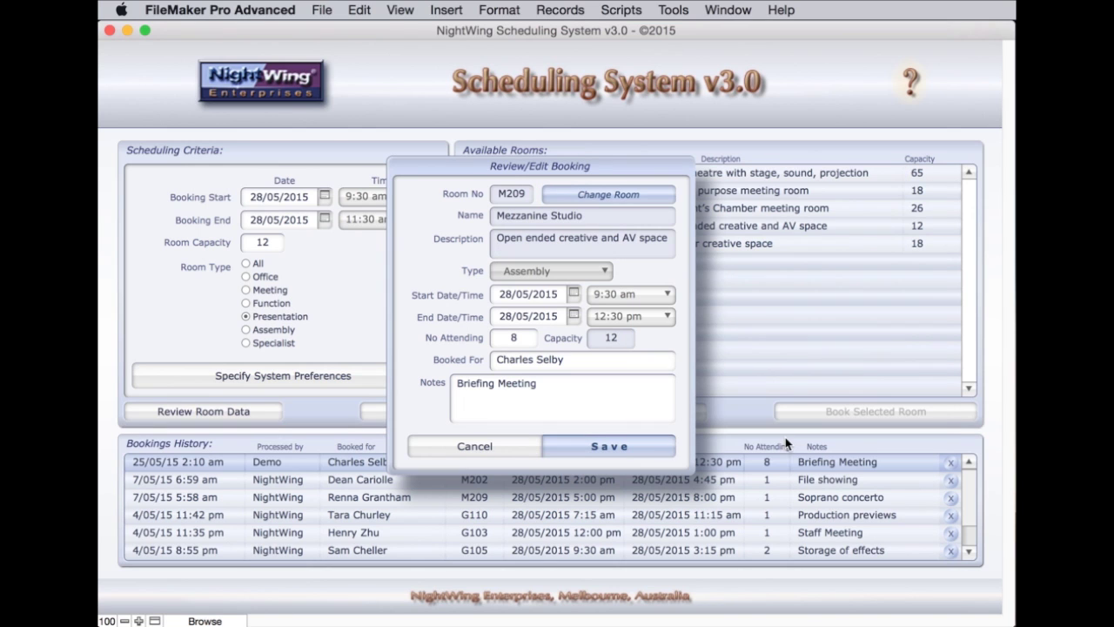
pyautogui.click(621, 446)
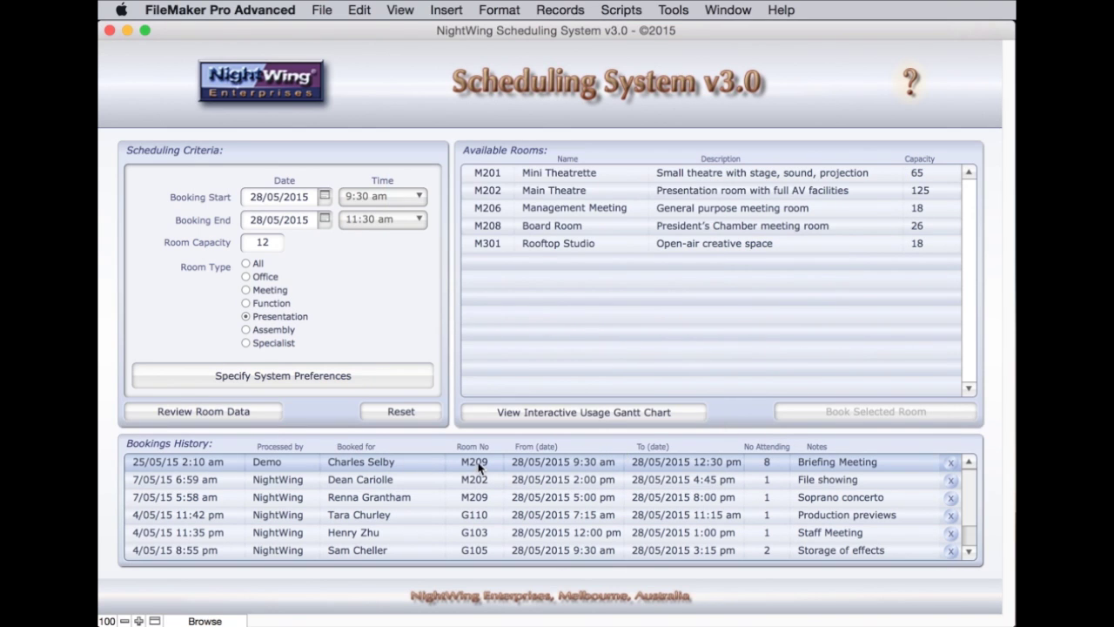
pyautogui.moveTo(479, 468)
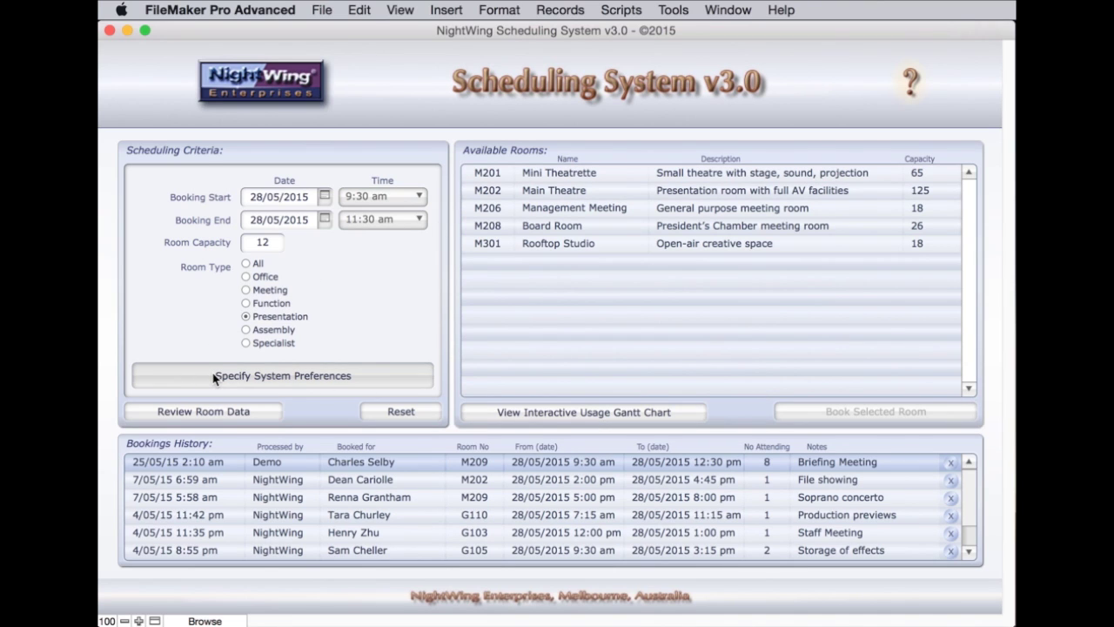
pyautogui.click(372, 381)
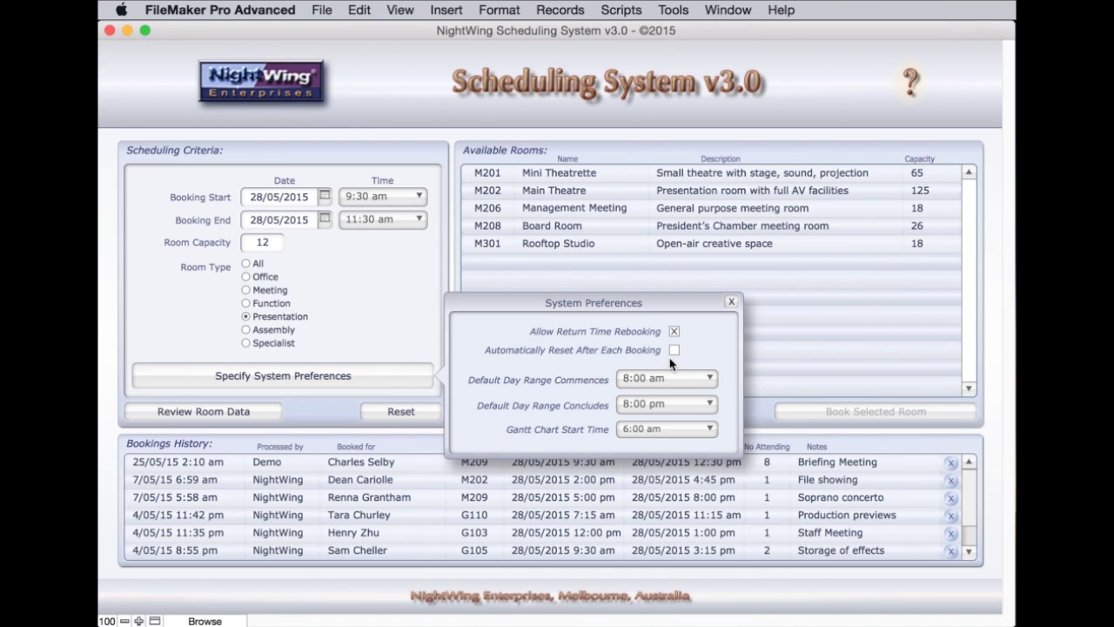
pyautogui.click(733, 302)
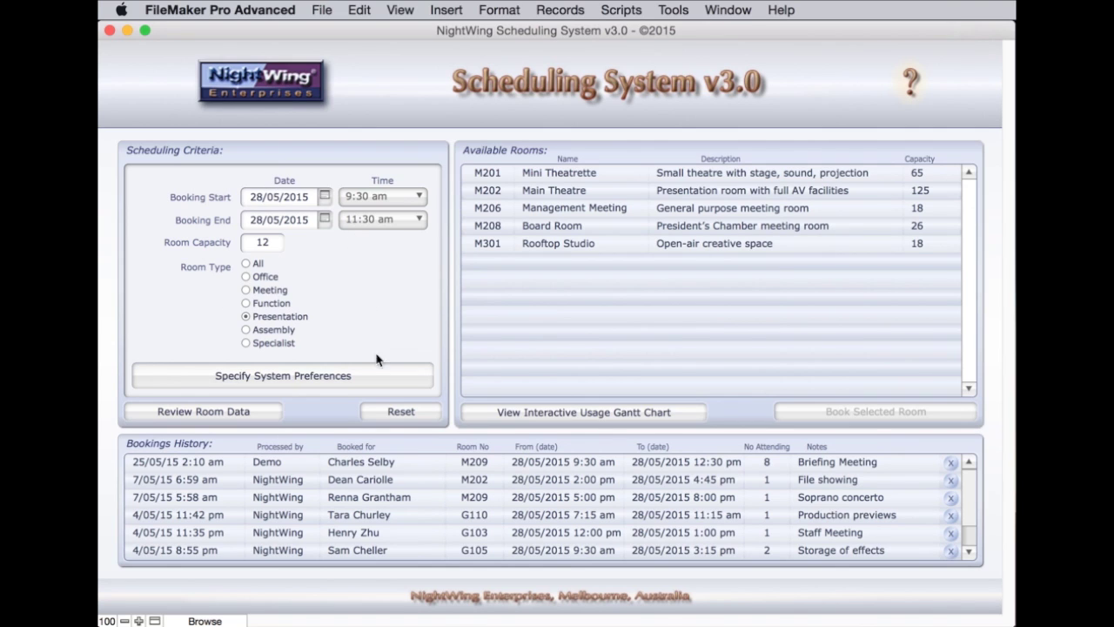
# Clear the scheduling criteria and leave automatic reset off in System Preferences
pyautogui.click(402, 412)
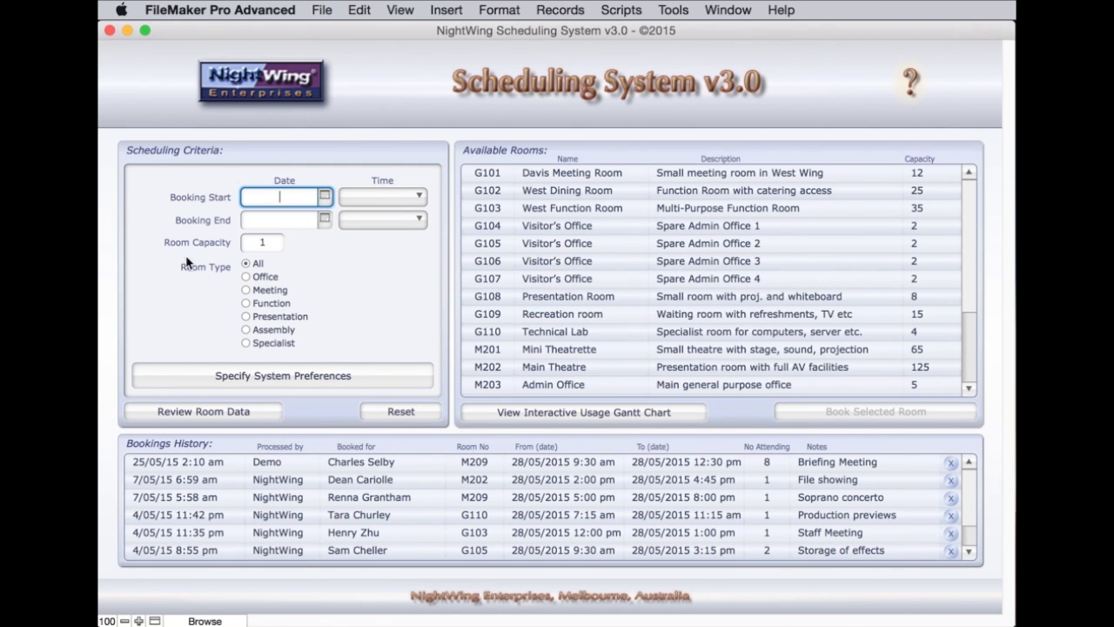
pyautogui.click(338, 380)
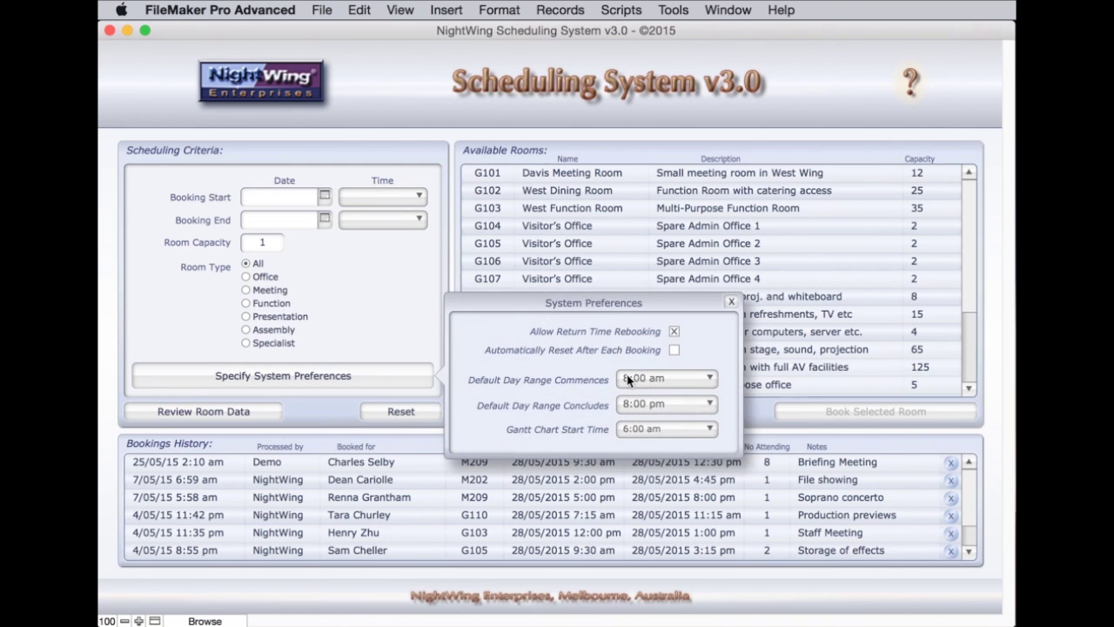
pyautogui.click(675, 349)
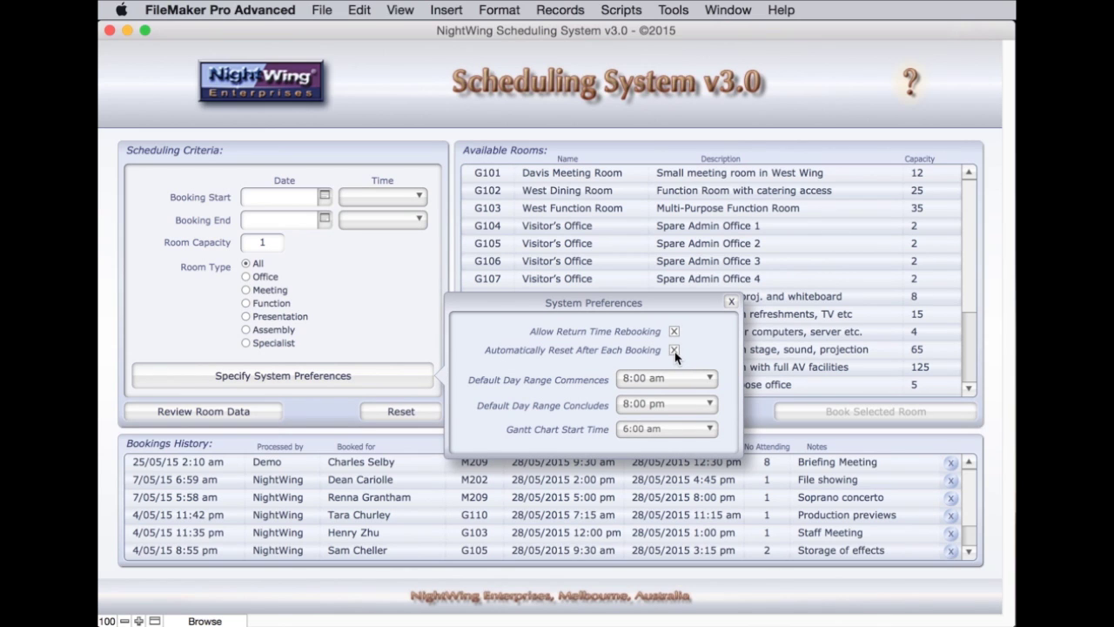
pyautogui.click(675, 350)
# Keep the default day range ending at 8:00 pm and close System Preferences
pyautogui.click(658, 381)
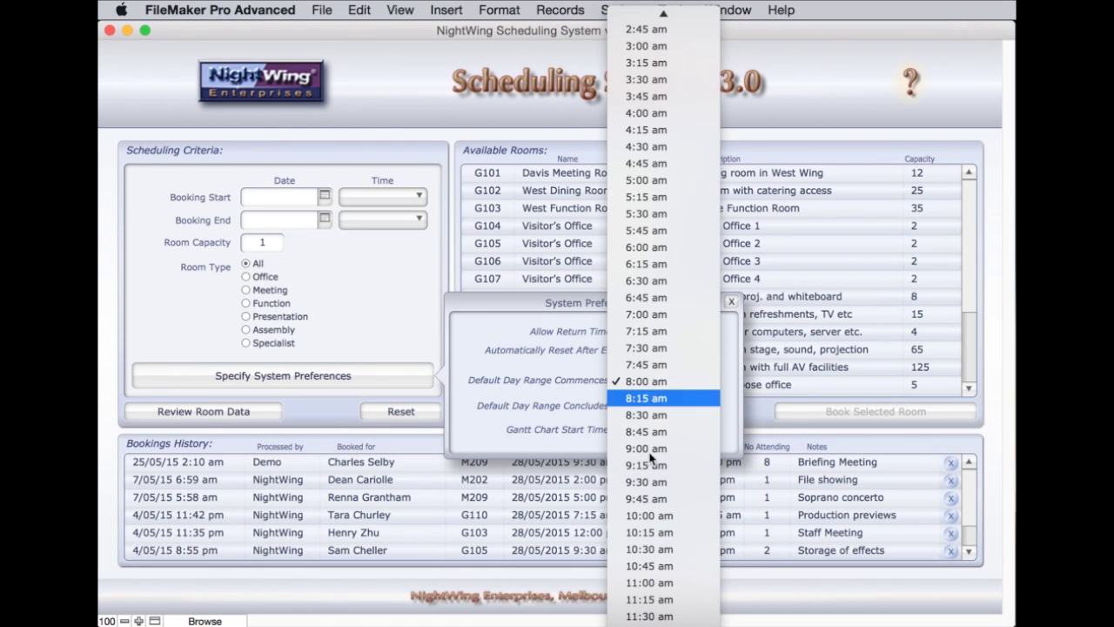
pyautogui.click(554, 332)
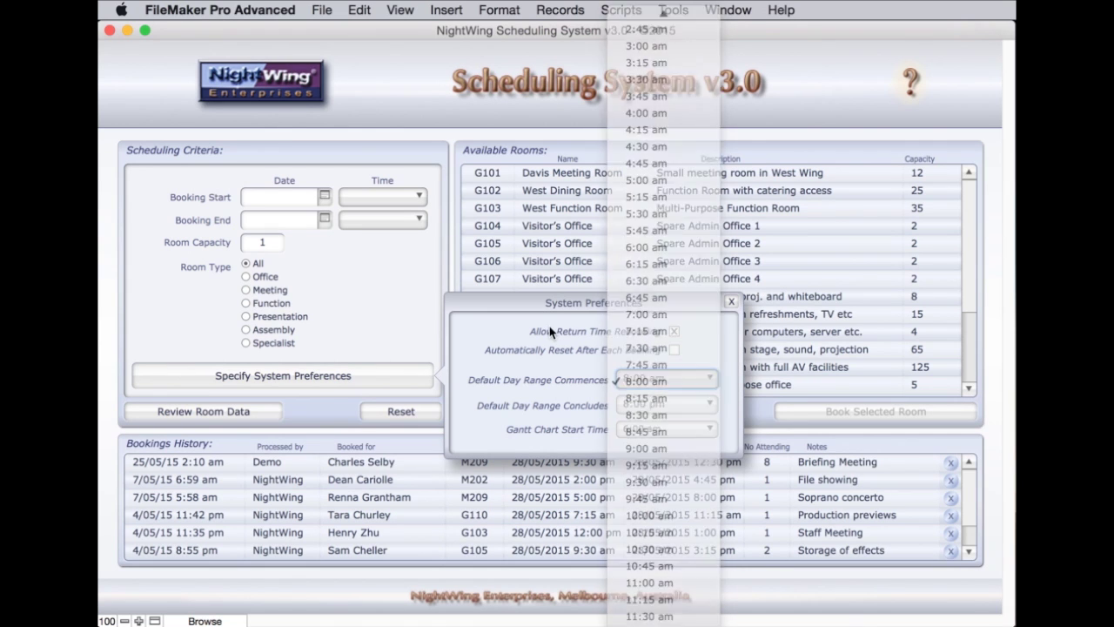
pyautogui.click(640, 406)
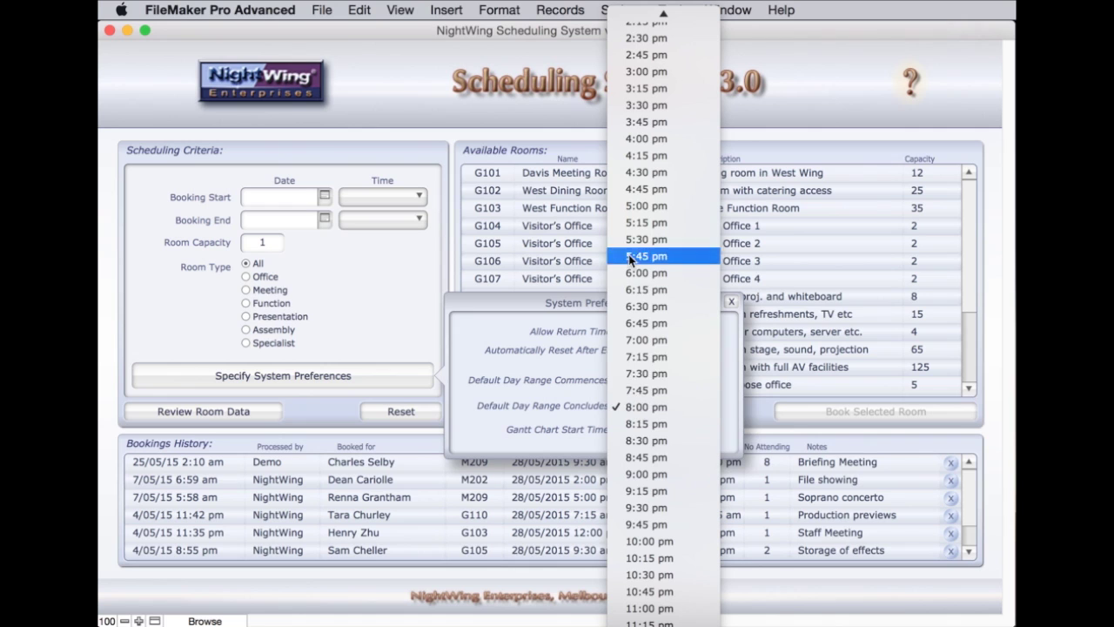
pyautogui.click(679, 406)
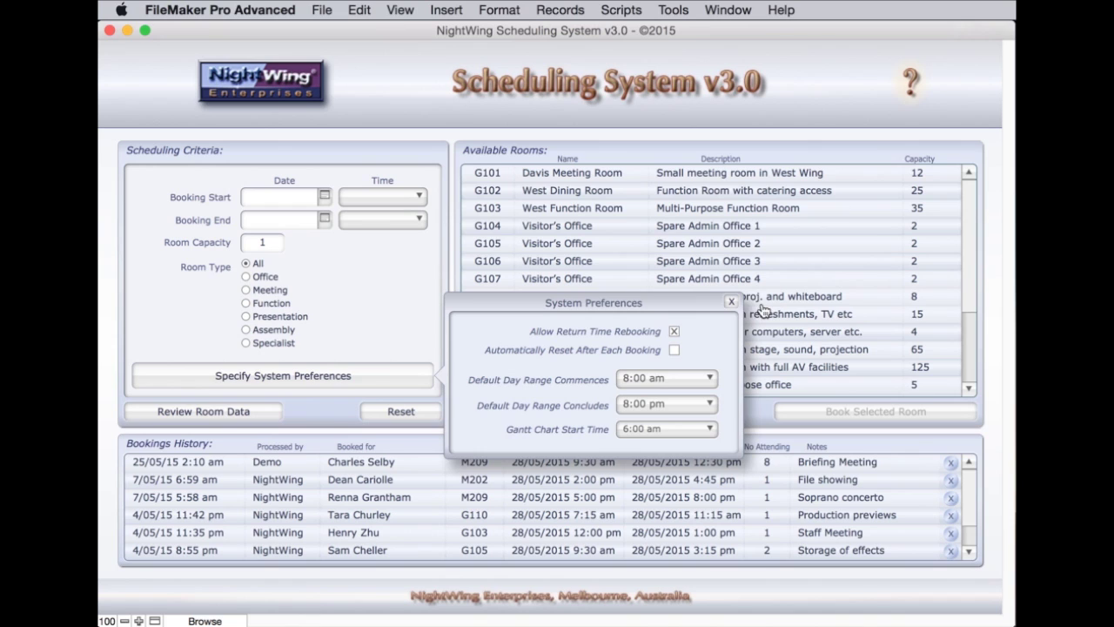
pyautogui.click(731, 301)
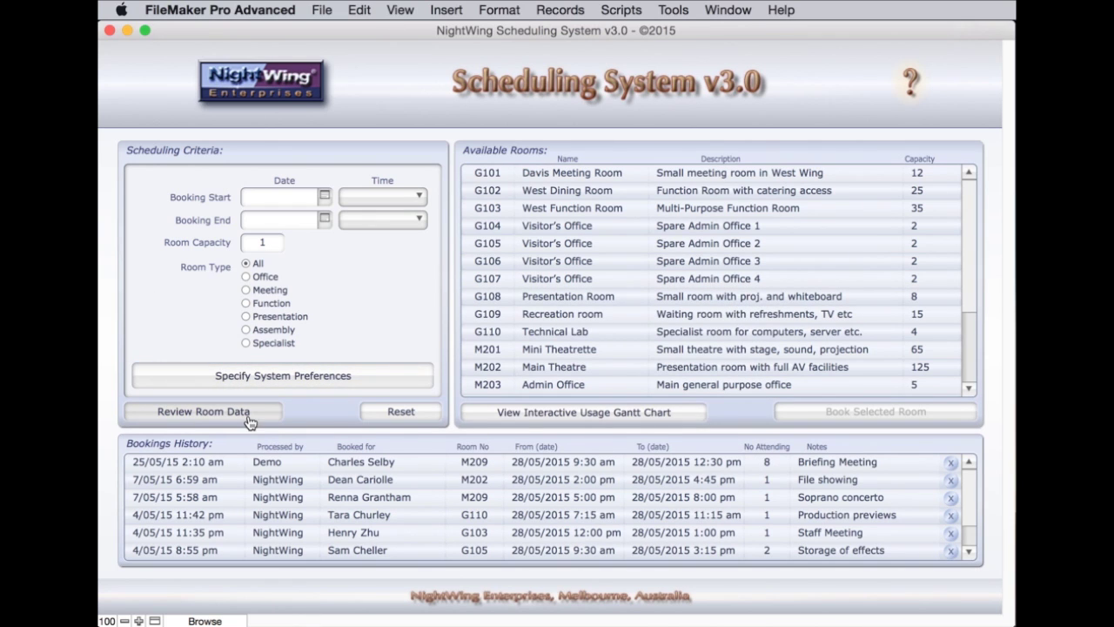
pyautogui.click(168, 421)
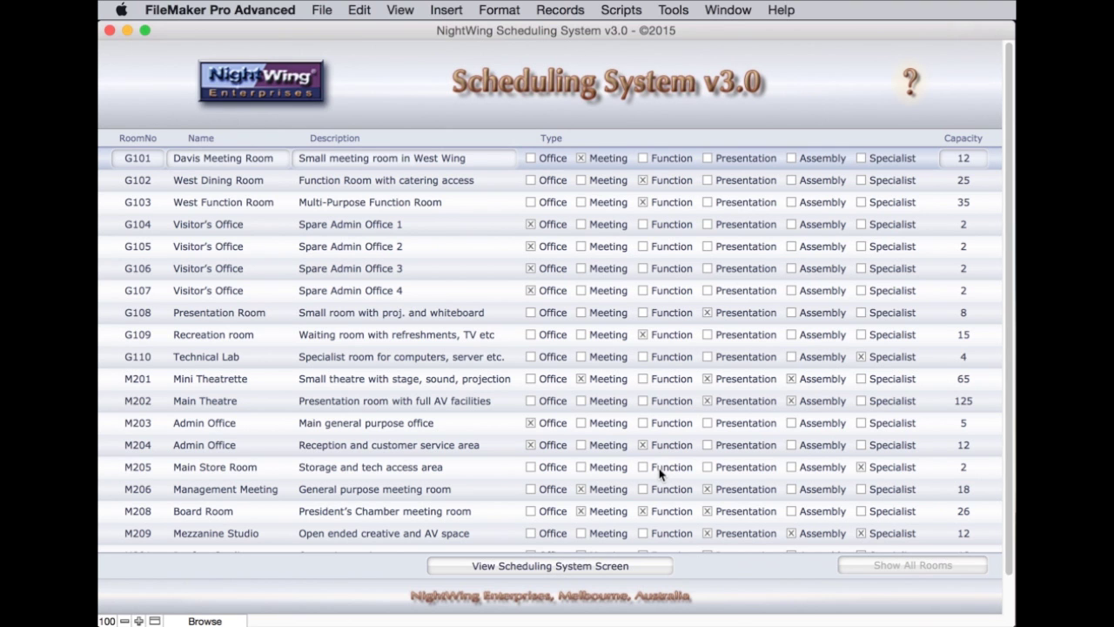
pyautogui.scroll(-2, 659, 471)
pyautogui.scroll(2, 656, 471)
pyautogui.click(643, 446)
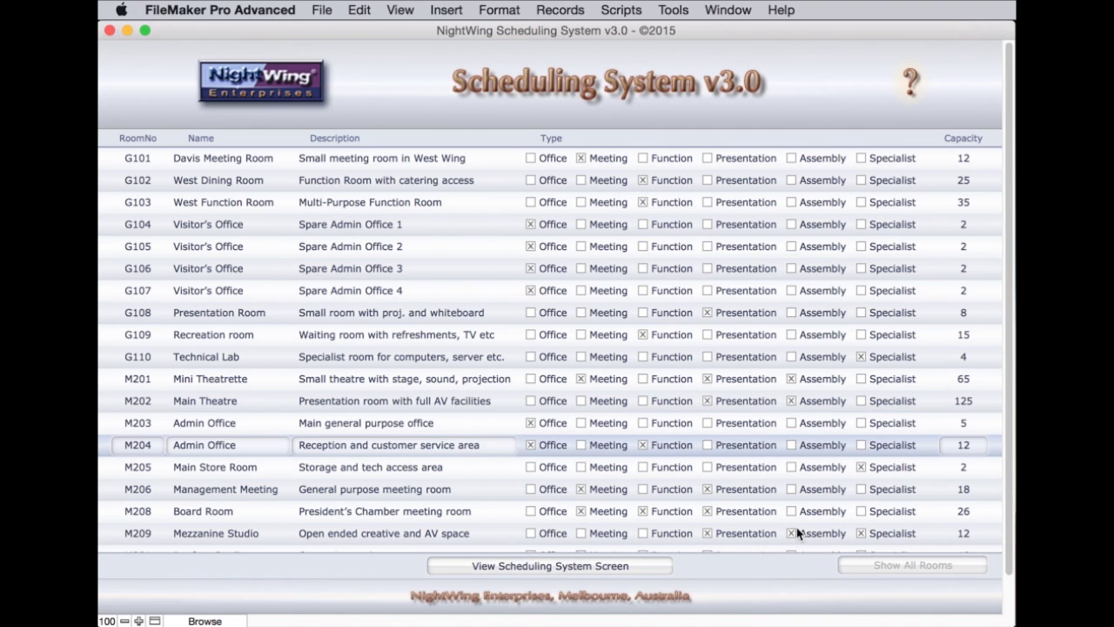
pyautogui.click(526, 570)
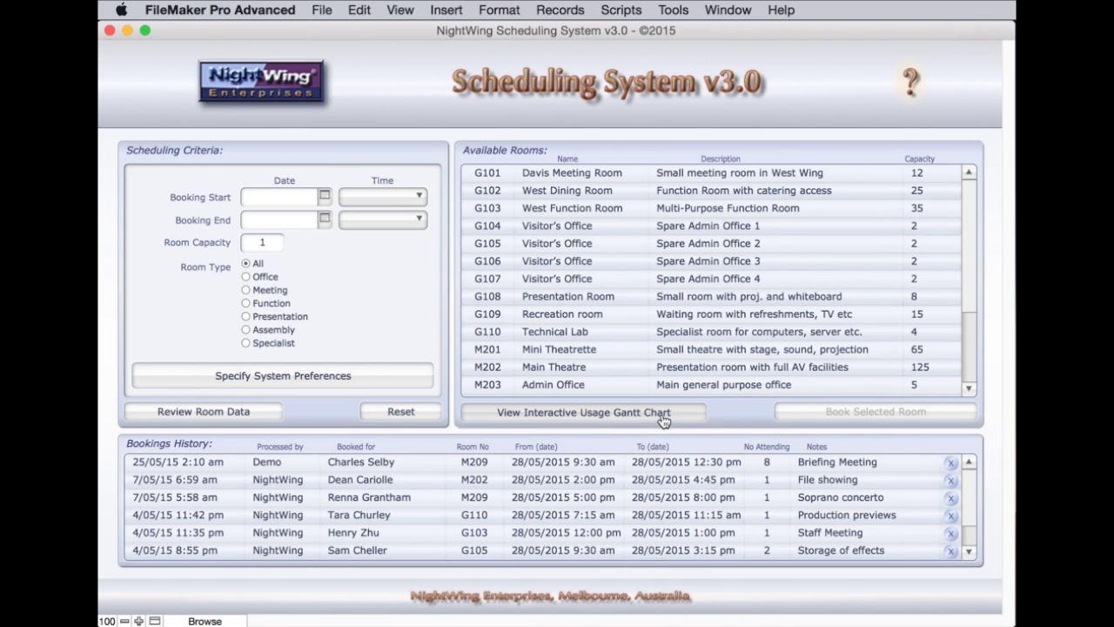
pyautogui.click(662, 416)
# Open the 28/05/2015 usage Gantt chart, try Function, Presentation, Assembly filters, then show All
pyautogui.click(661, 414)
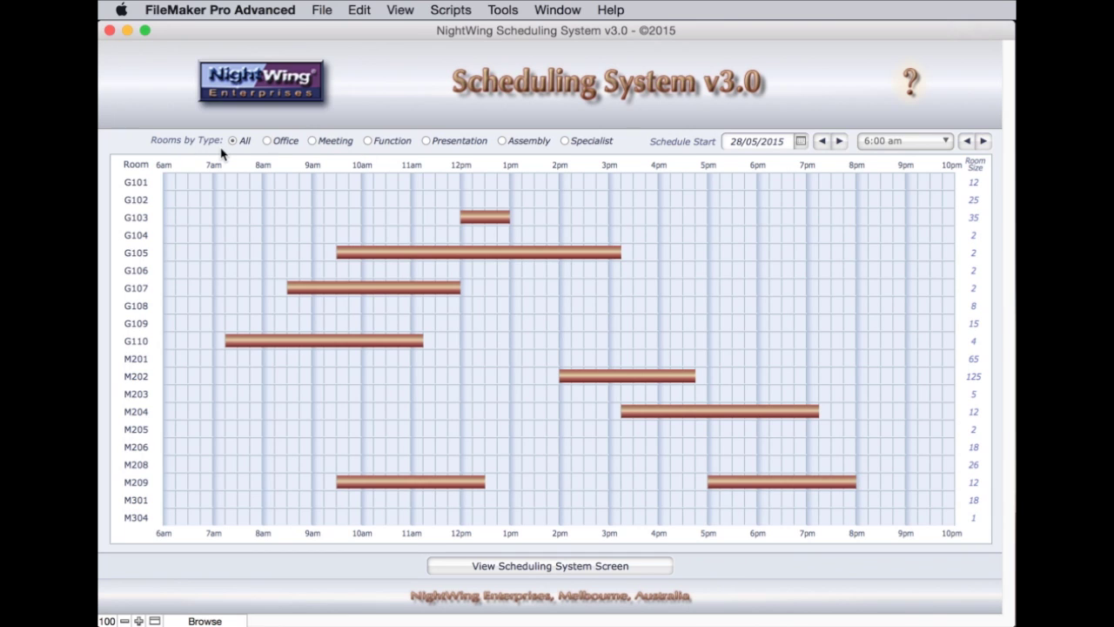
pyautogui.click(367, 142)
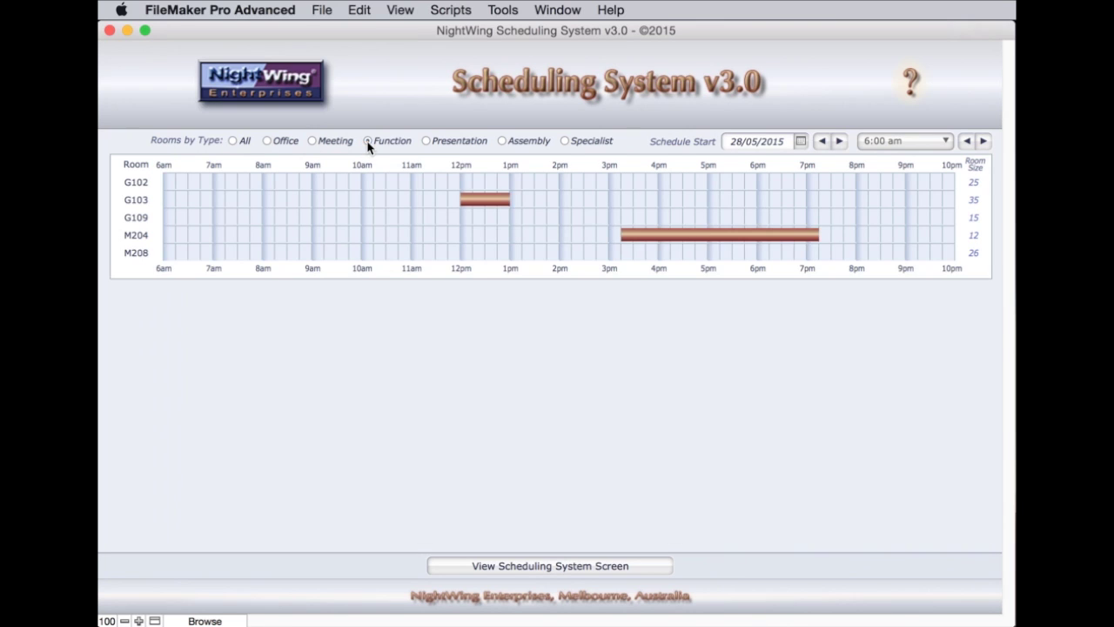
pyautogui.click(427, 142)
pyautogui.click(501, 141)
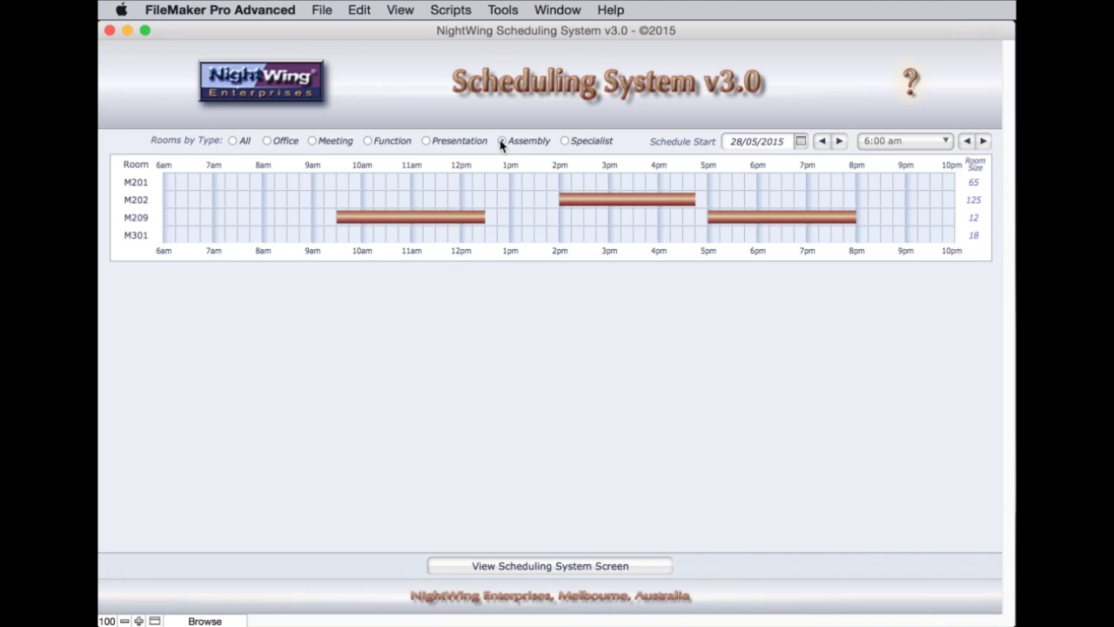
pyautogui.click(232, 141)
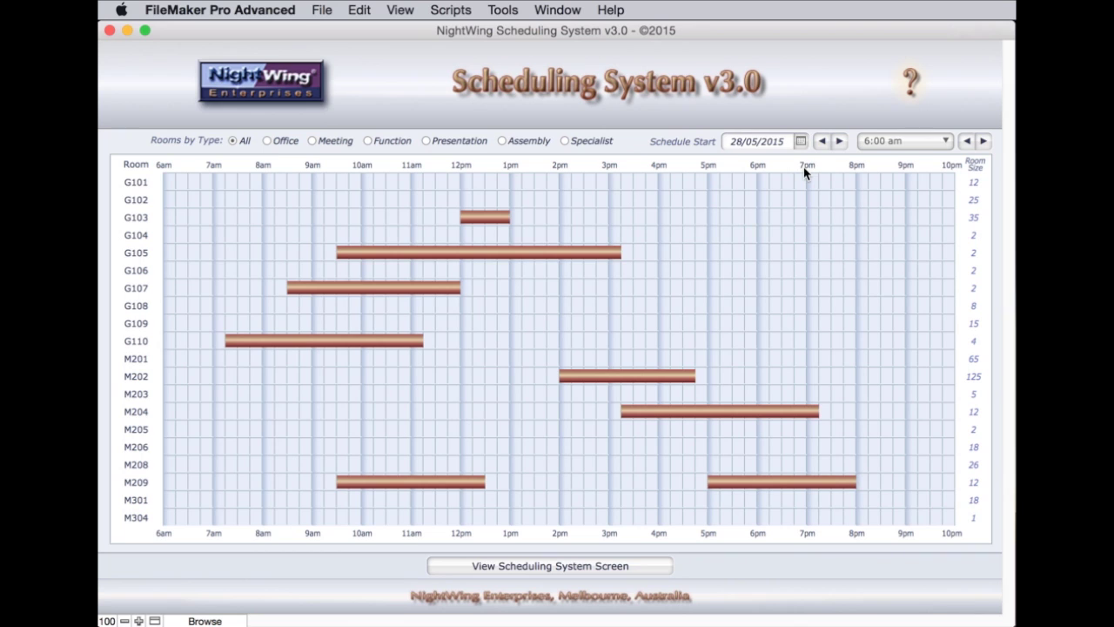
pyautogui.click(800, 142)
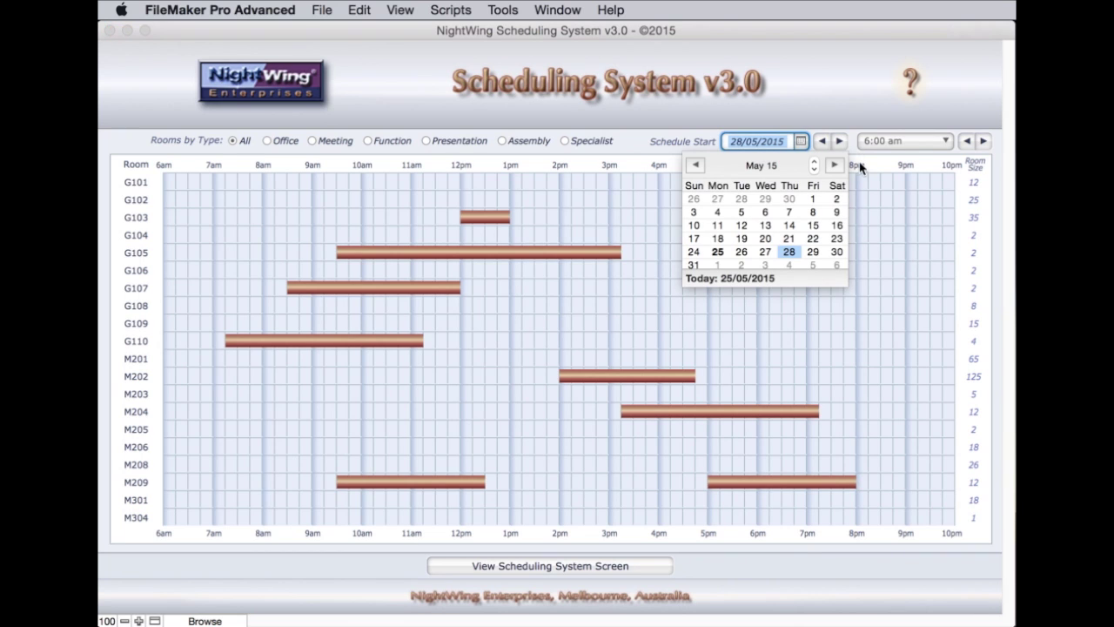
pyautogui.click(810, 105)
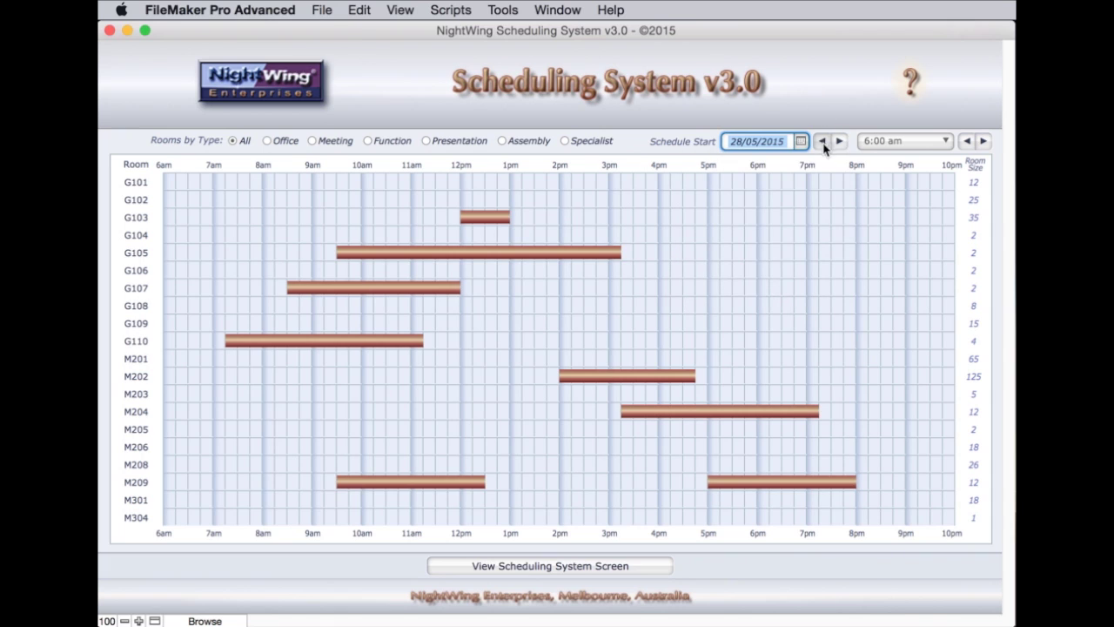
pyautogui.click(824, 114)
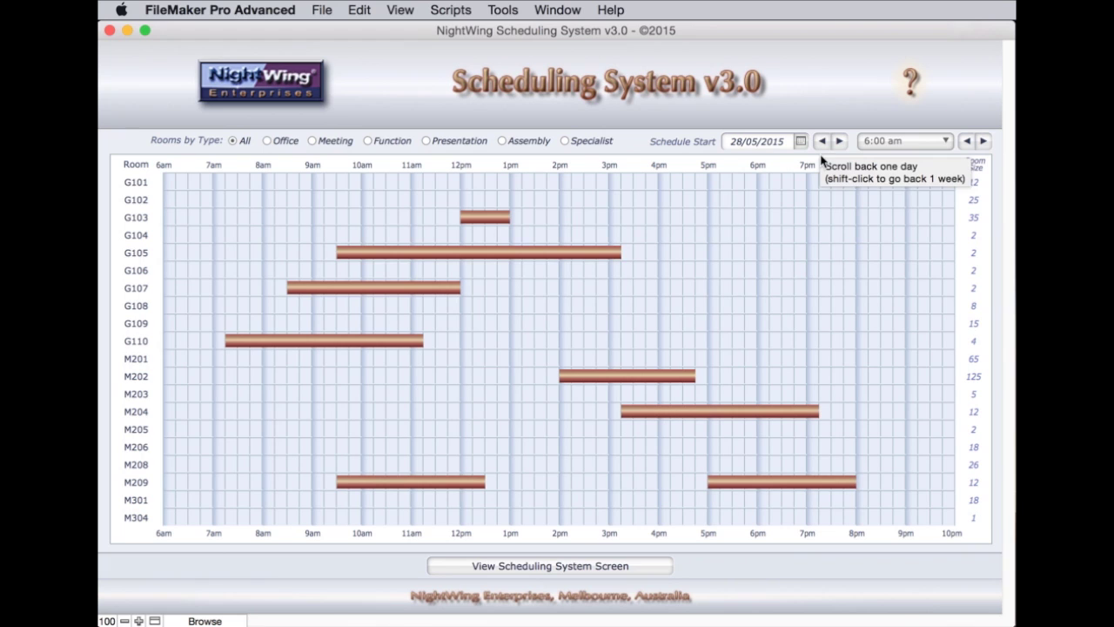
pyautogui.click(934, 143)
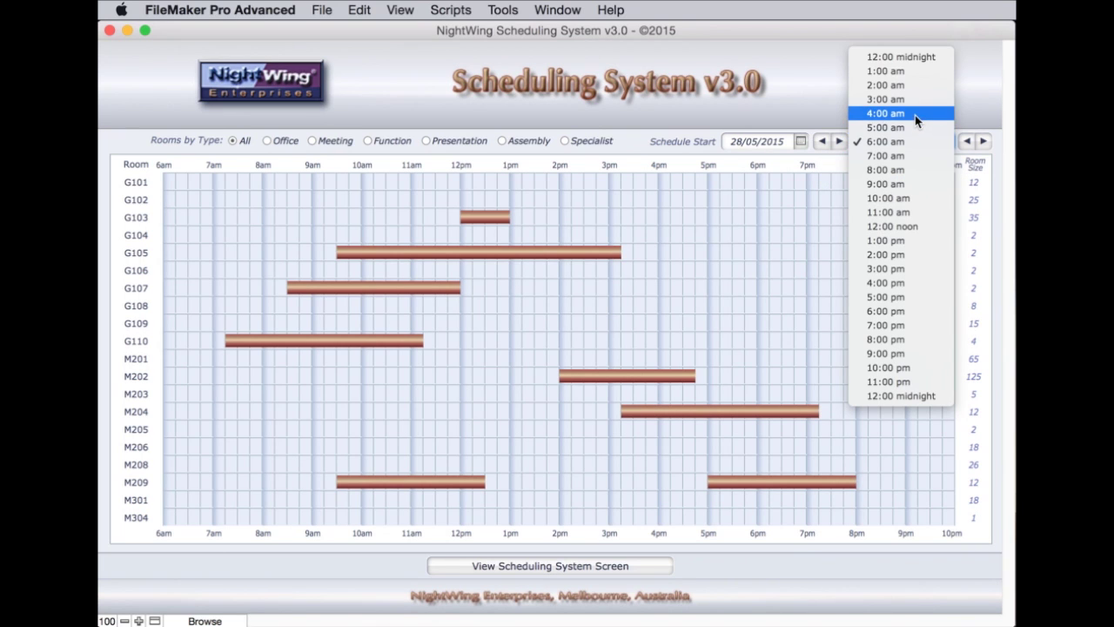
pyautogui.click(915, 115)
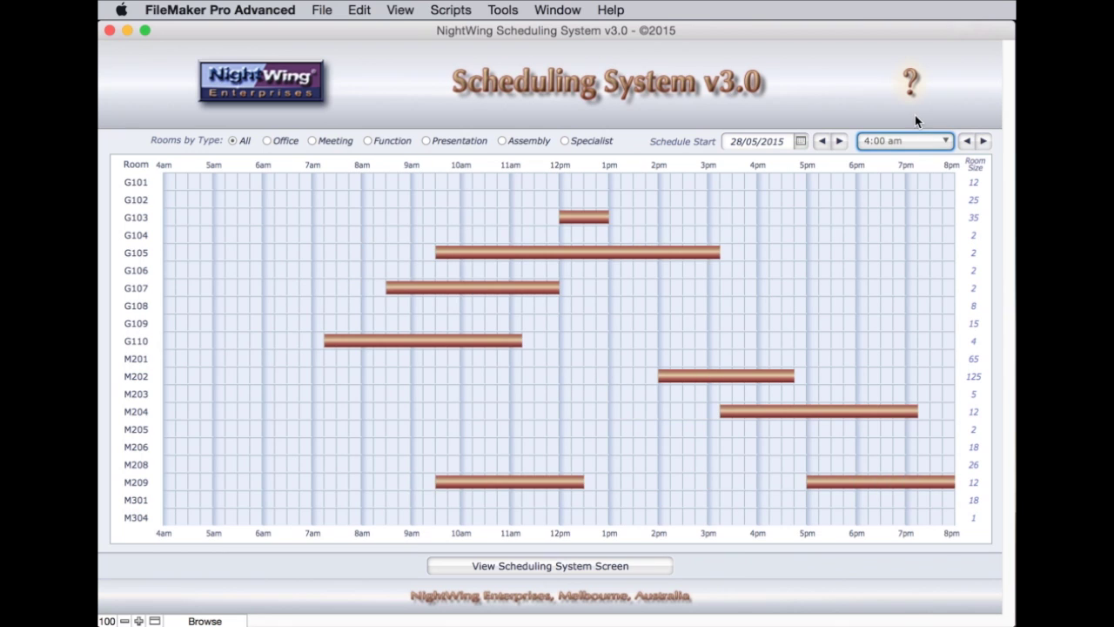
pyautogui.click(985, 145)
pyautogui.click(985, 144)
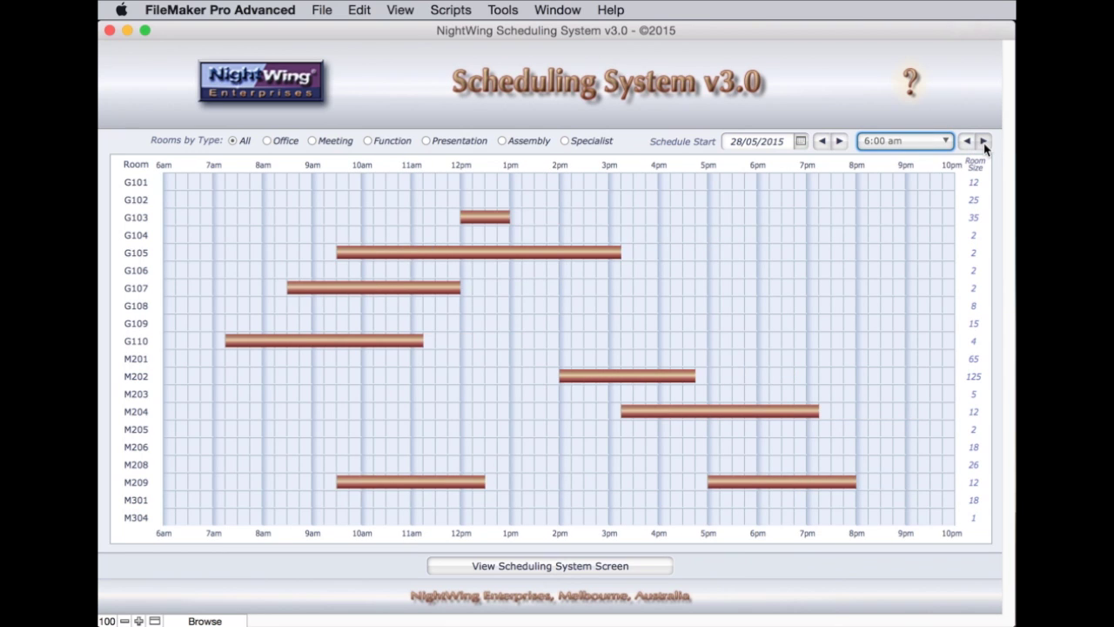
pyautogui.click(984, 144)
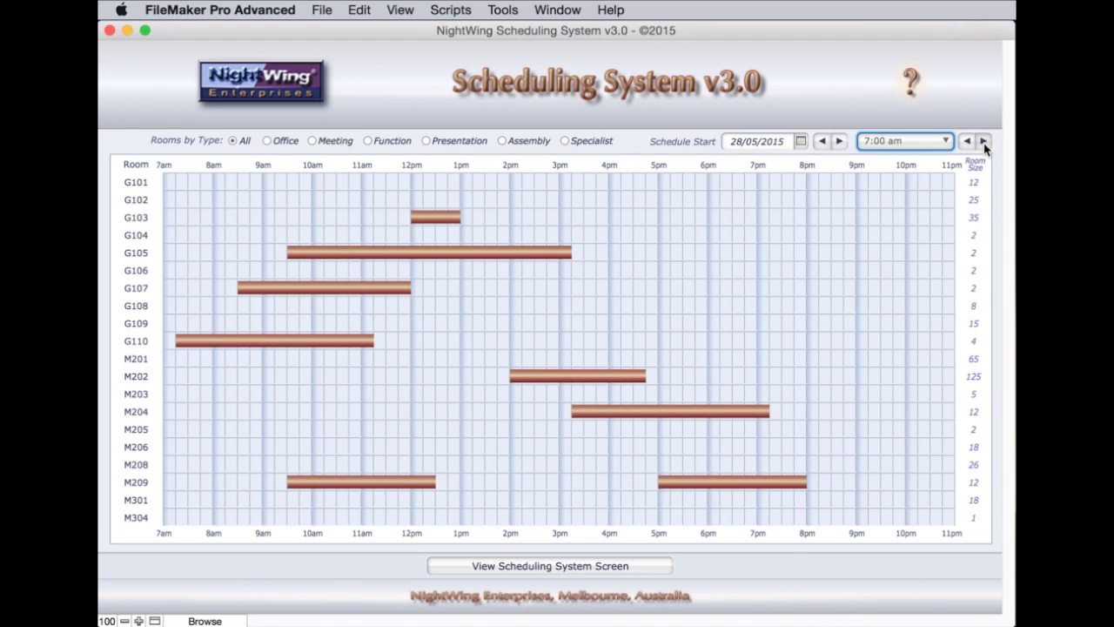
pyautogui.click(984, 145)
pyautogui.click(969, 145)
pyautogui.click(969, 145)
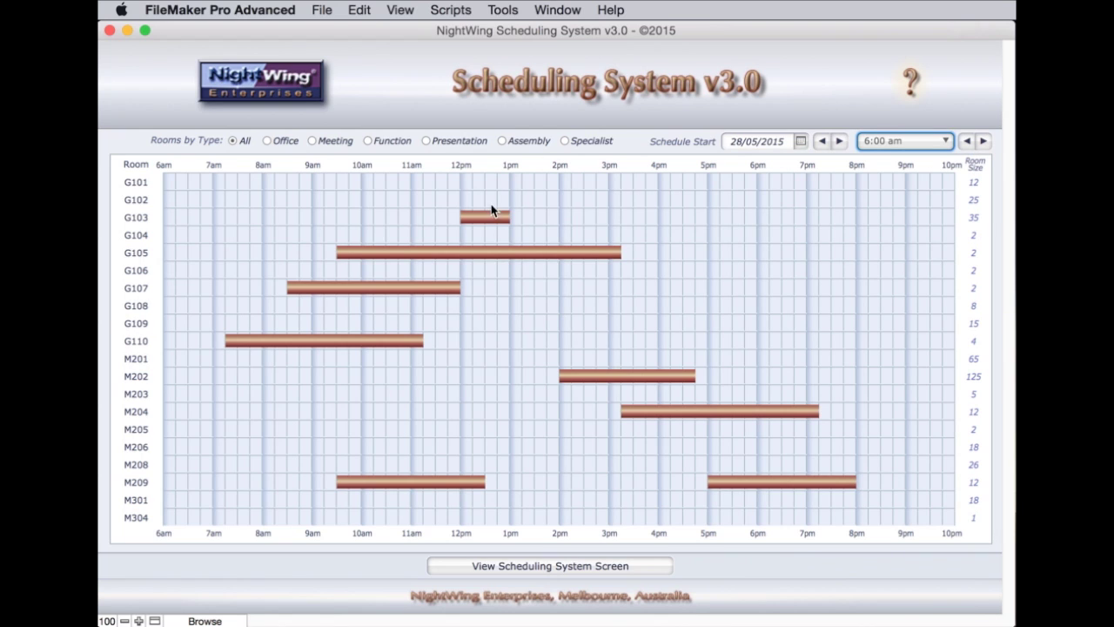
pyautogui.moveTo(489, 220)
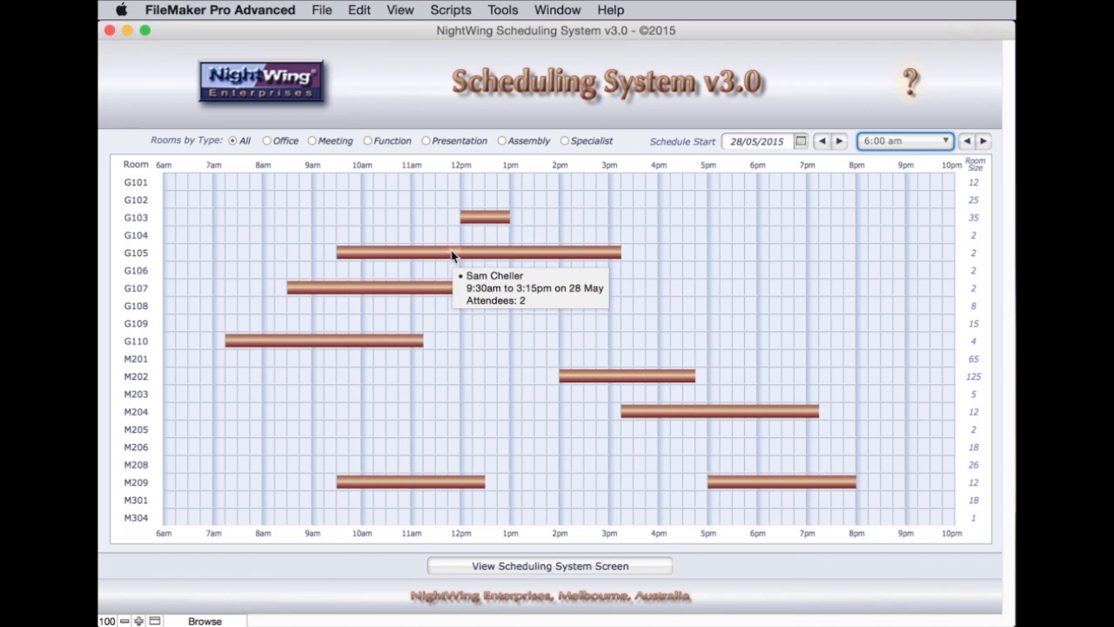
pyautogui.moveTo(411, 294)
pyautogui.moveTo(366, 348)
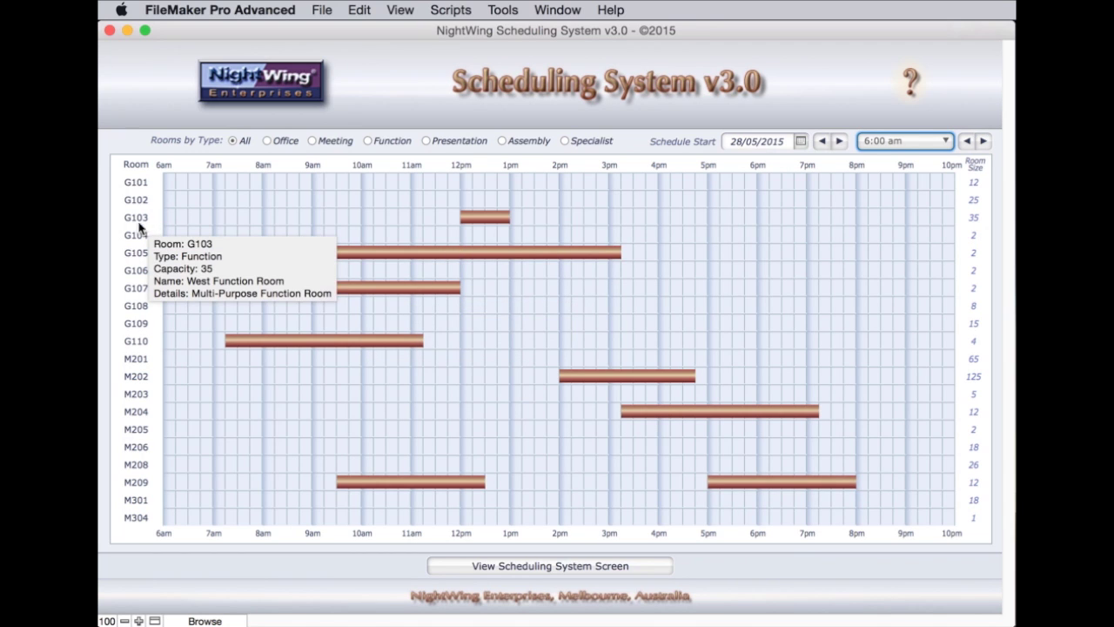
pyautogui.moveTo(140, 258)
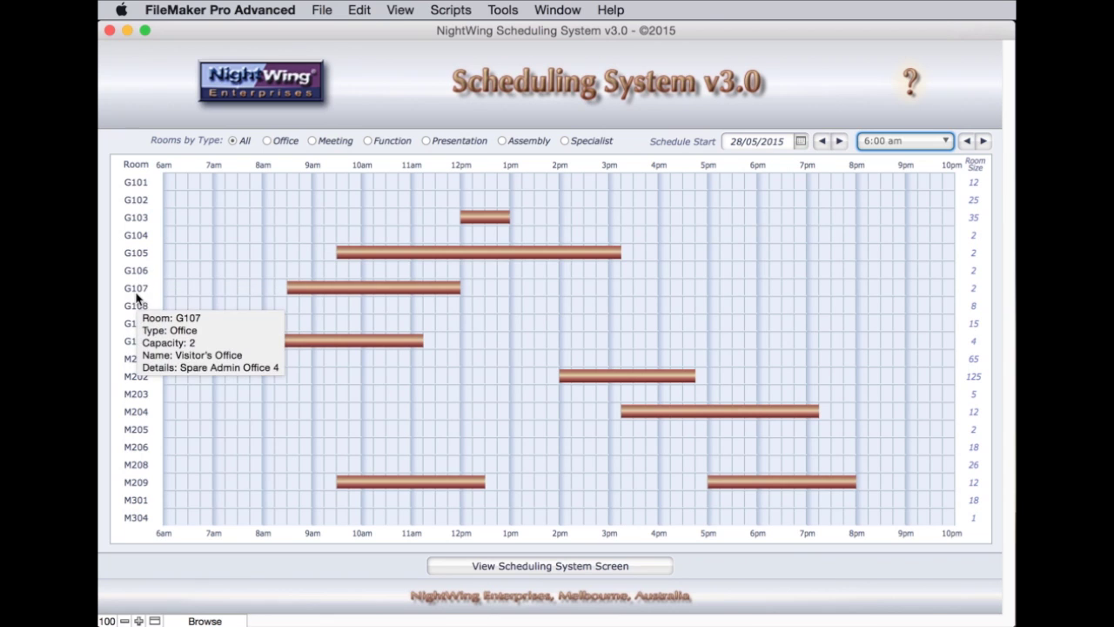
pyautogui.moveTo(135, 348)
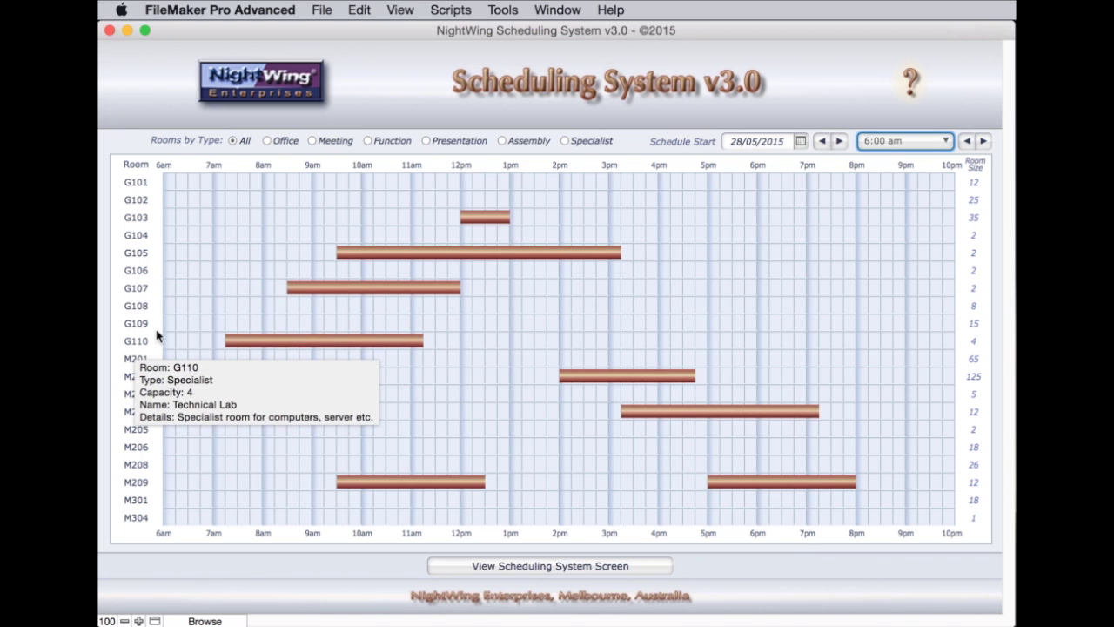
# Drag and resize the G103 booking, then drop it into G108 at about 1:30–3:15pm
pyautogui.moveTo(492, 219); pyautogui.dragTo(545, 223)
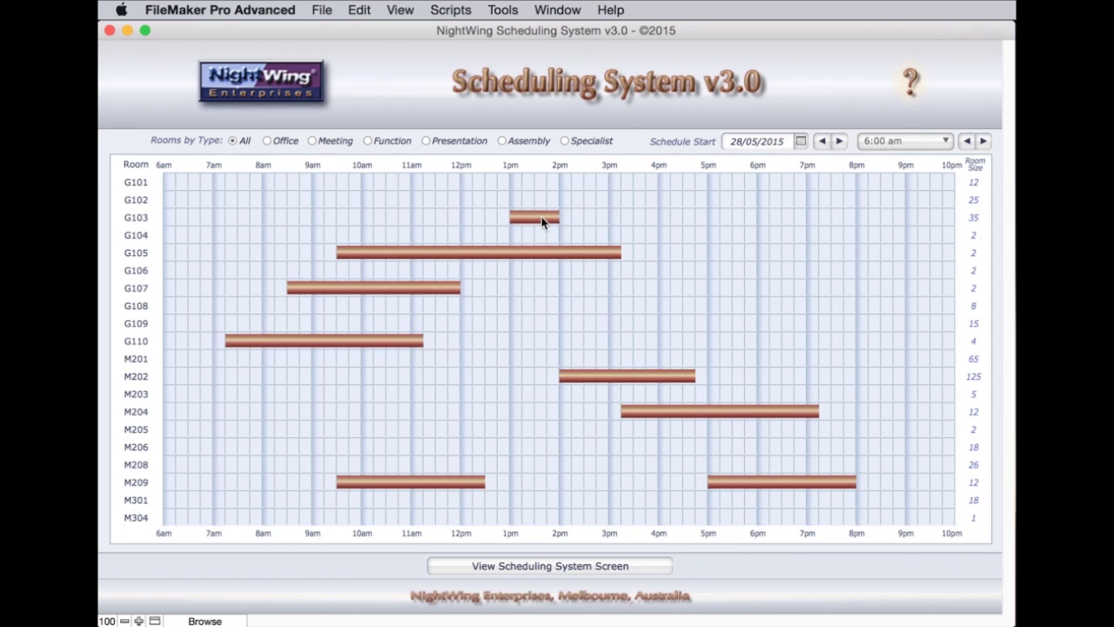
pyautogui.moveTo(545, 221); pyautogui.dragTo(391, 218)
pyautogui.moveTo(406, 223); pyautogui.dragTo(570, 225)
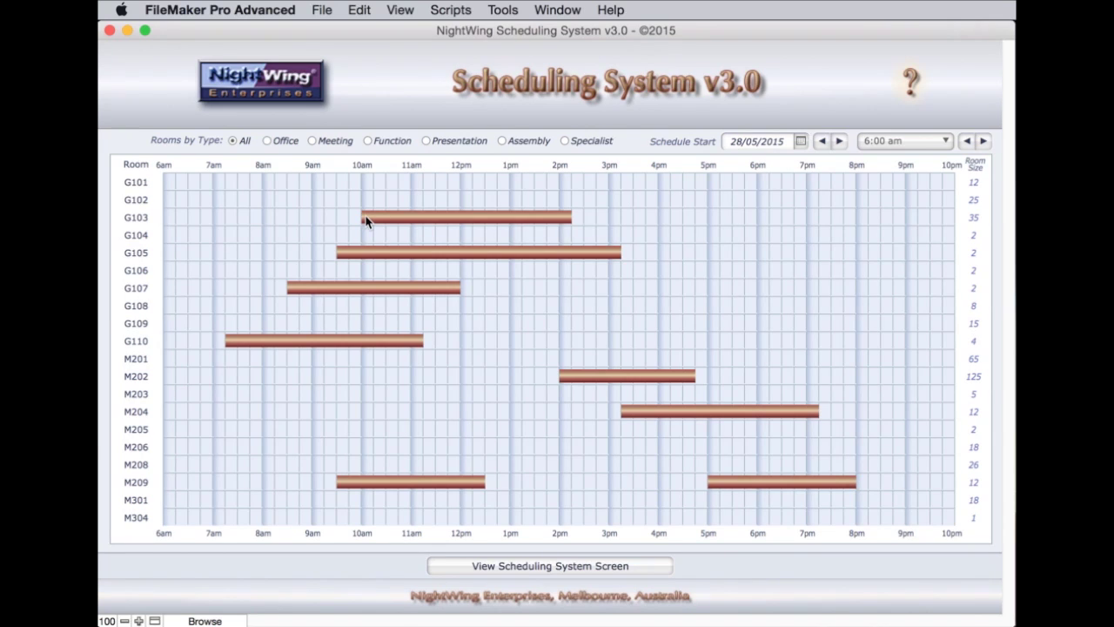
pyautogui.moveTo(365, 221); pyautogui.dragTo(268, 219)
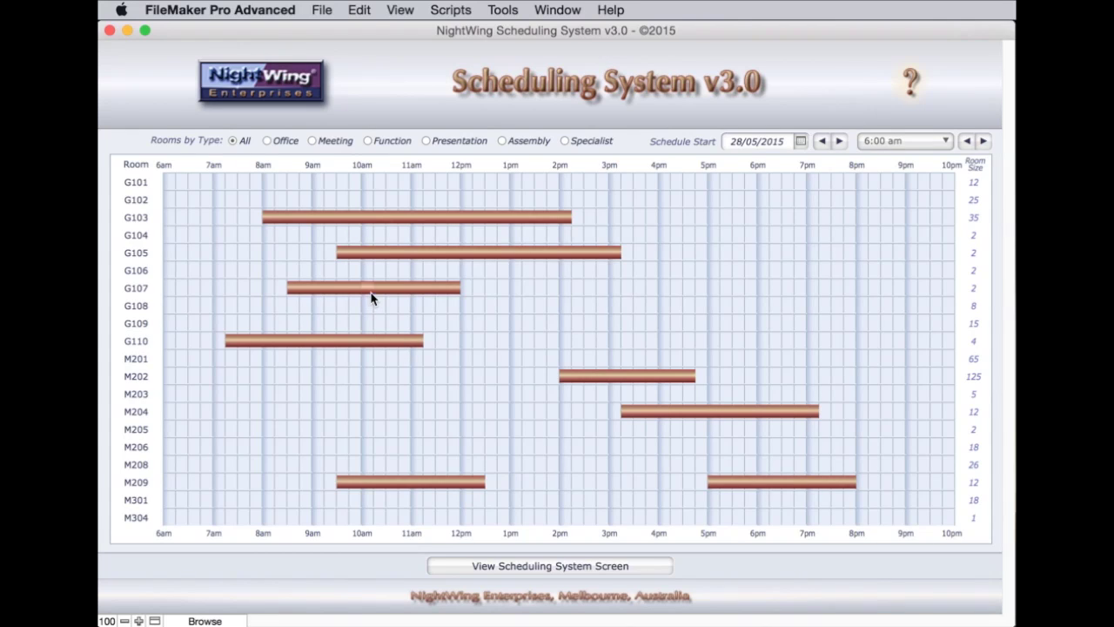
pyautogui.moveTo(270, 220); pyautogui.dragTo(366, 220)
pyautogui.moveTo(570, 225); pyautogui.dragTo(591, 307)
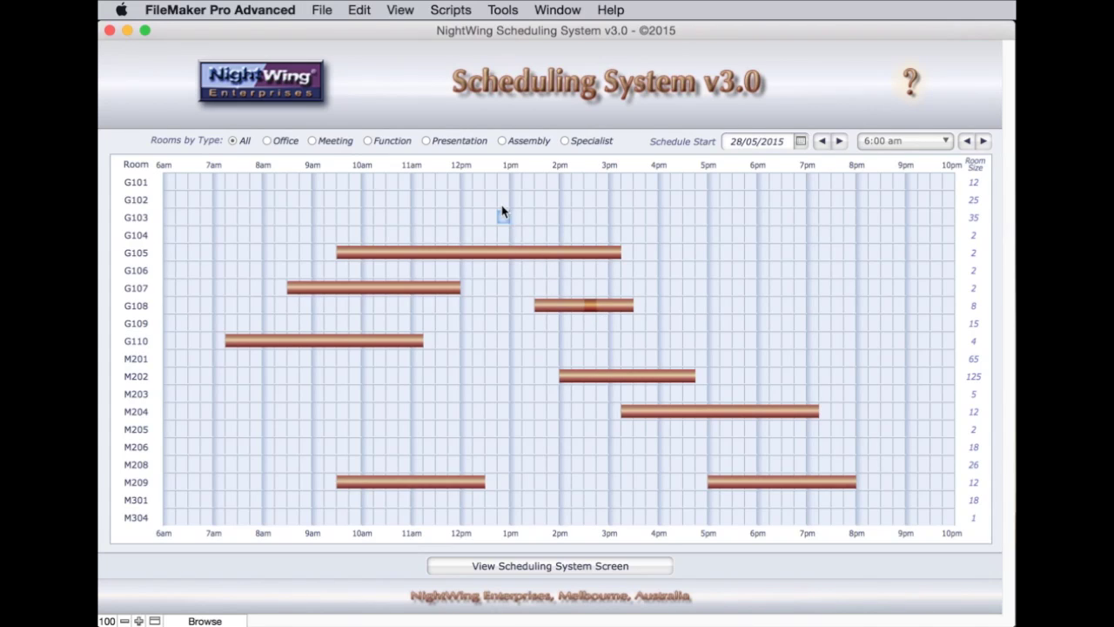
# Move the G108 booking to G102 at 10am–12pm; shift M209 bookings to about 7:45am and 11am
pyautogui.moveTo(493, 202); pyautogui.dragTo(494, 200)
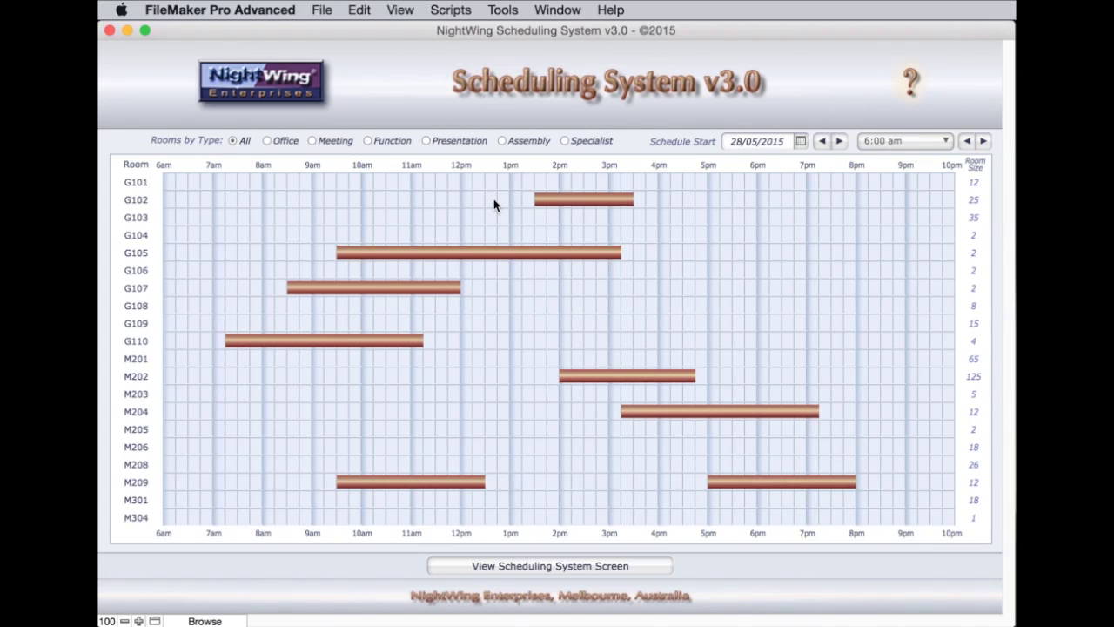
pyautogui.moveTo(579, 201); pyautogui.dragTo(398, 202)
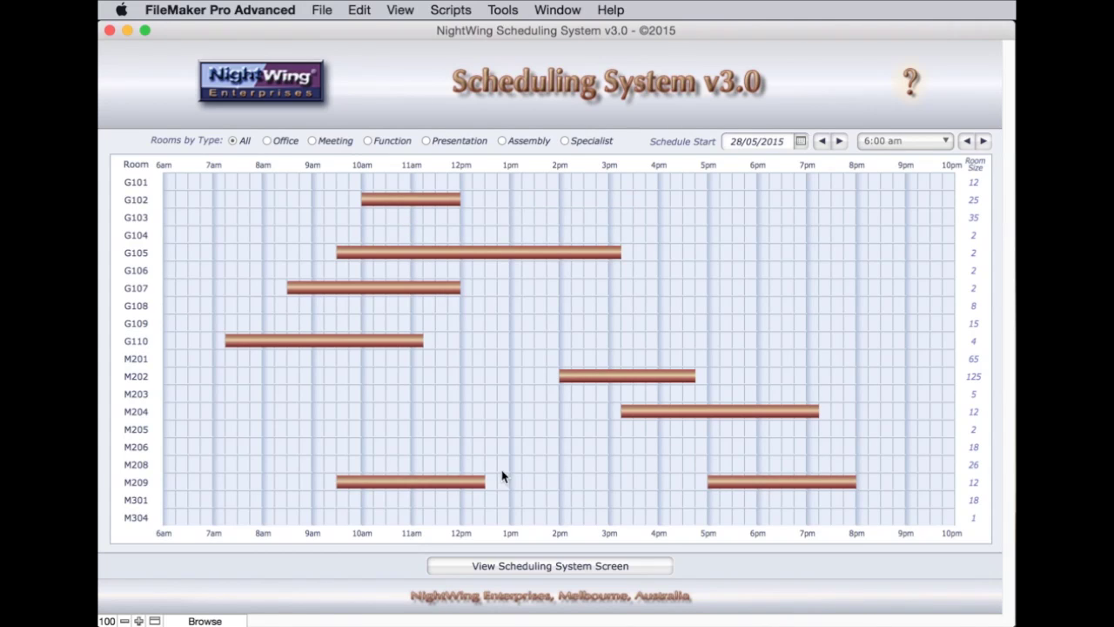
pyautogui.moveTo(414, 487); pyautogui.dragTo(332, 486)
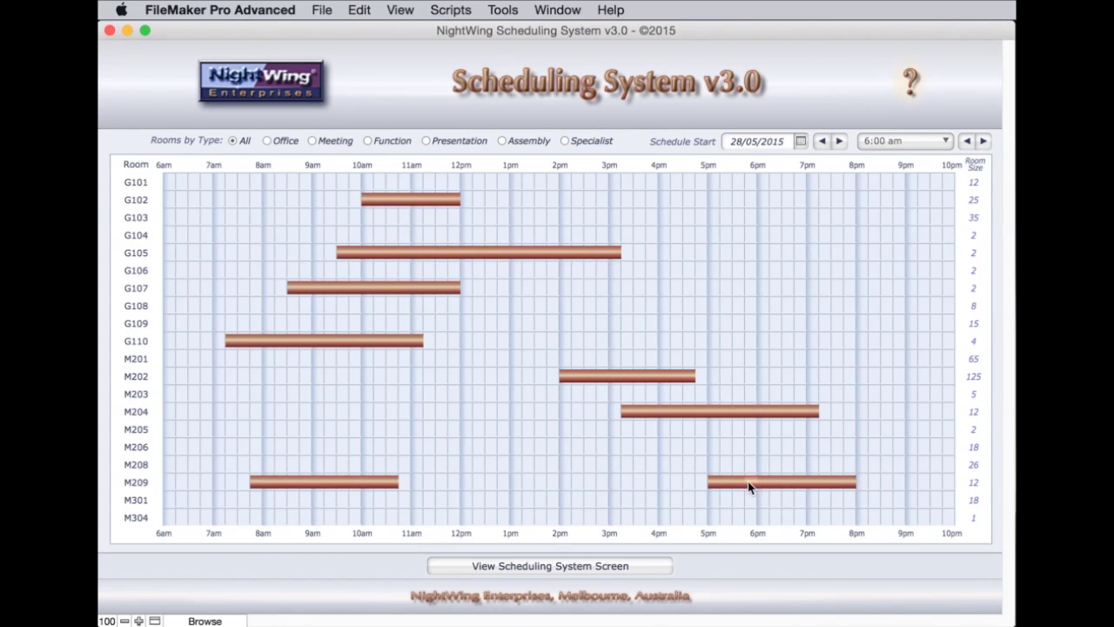
pyautogui.moveTo(749, 482); pyautogui.dragTo(459, 490)
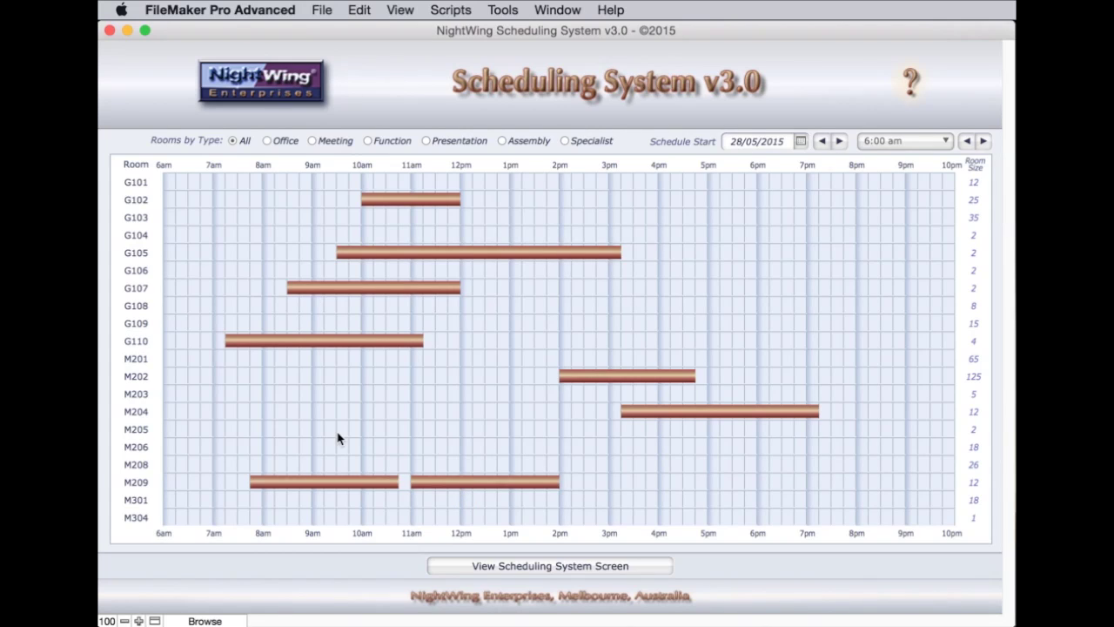
# Set the early M209 Briefing Meeting to 9:00–11:30 am and save, triggering a conflict alert
pyautogui.click(331, 484)
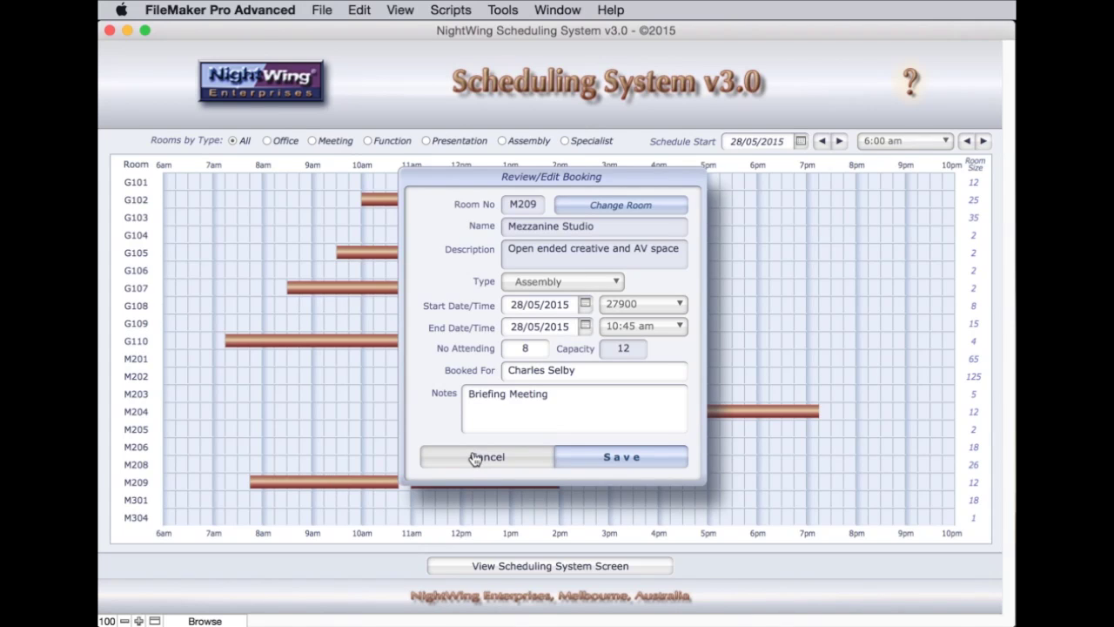
pyautogui.click(628, 304)
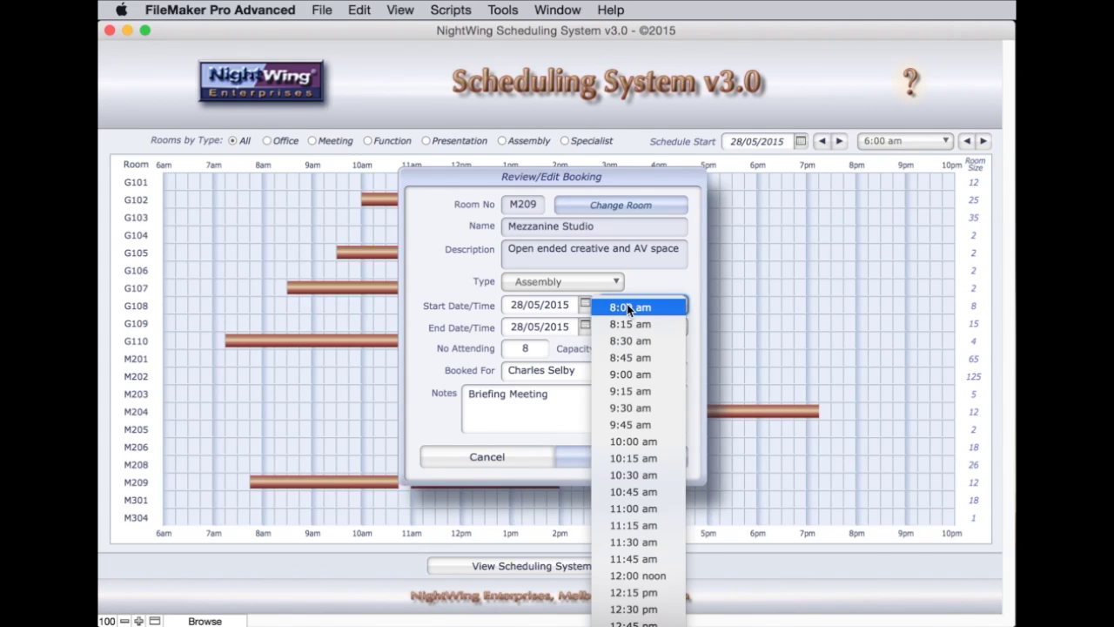
pyautogui.click(629, 376)
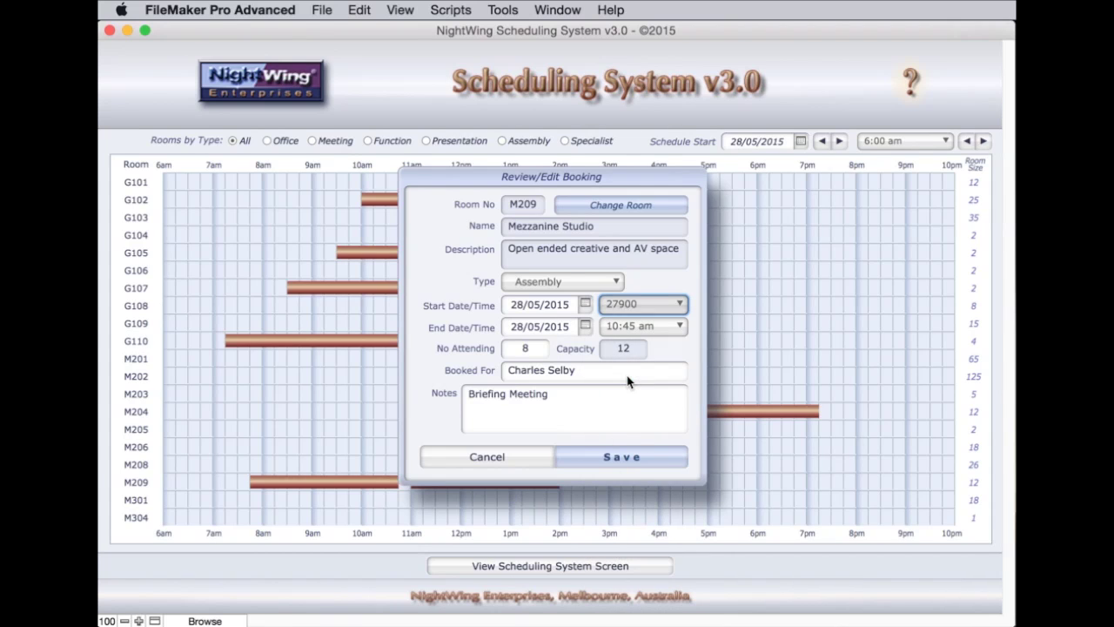
pyautogui.click(629, 327)
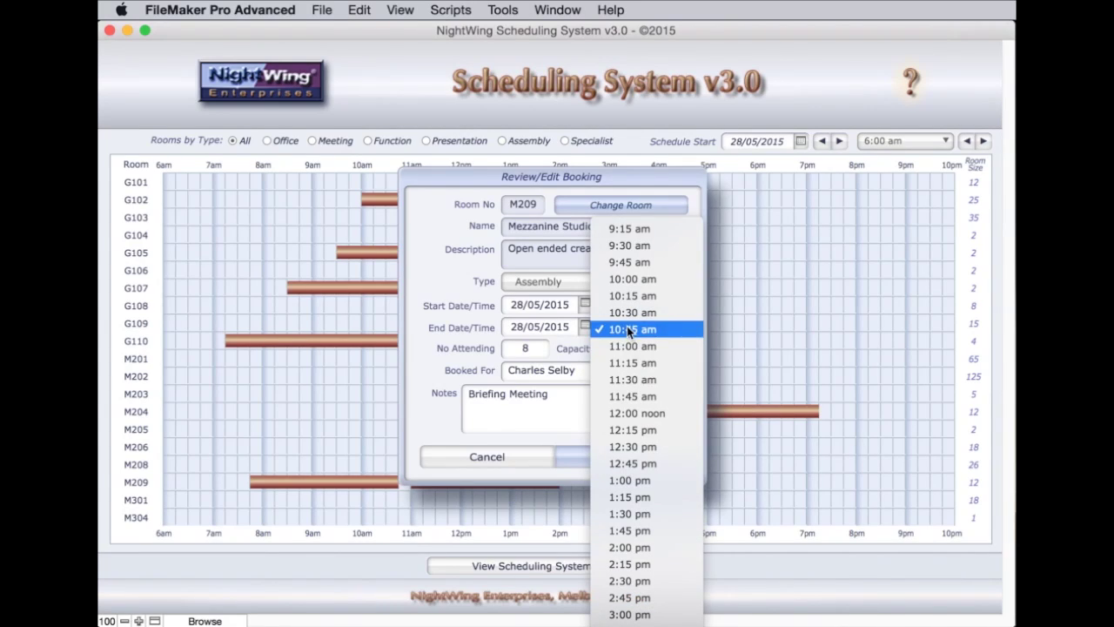
pyautogui.click(629, 380)
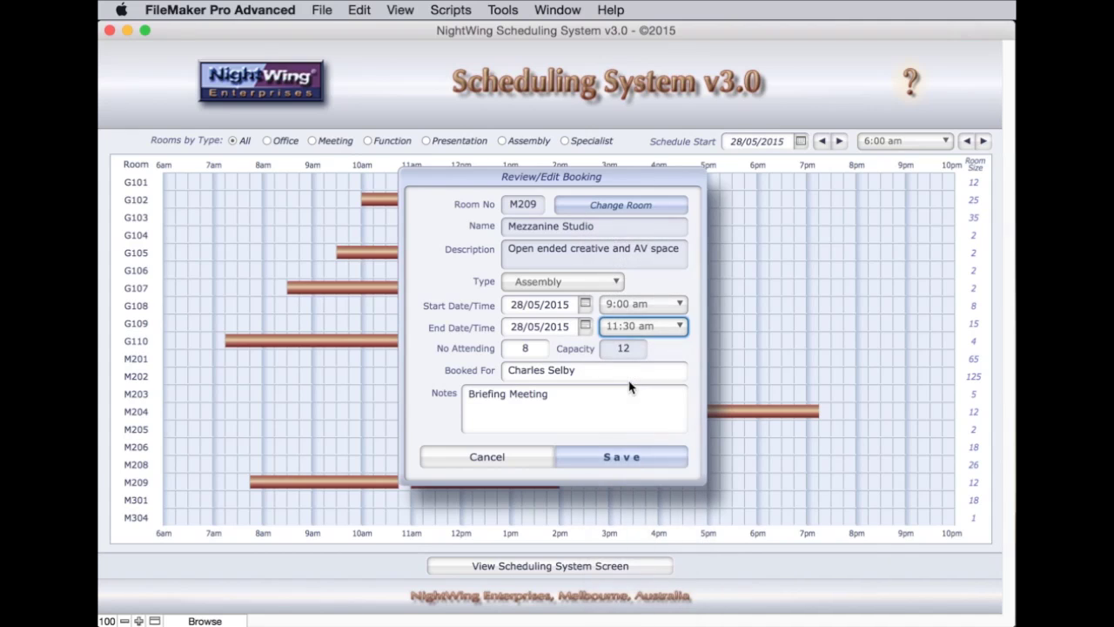
pyautogui.click(618, 460)
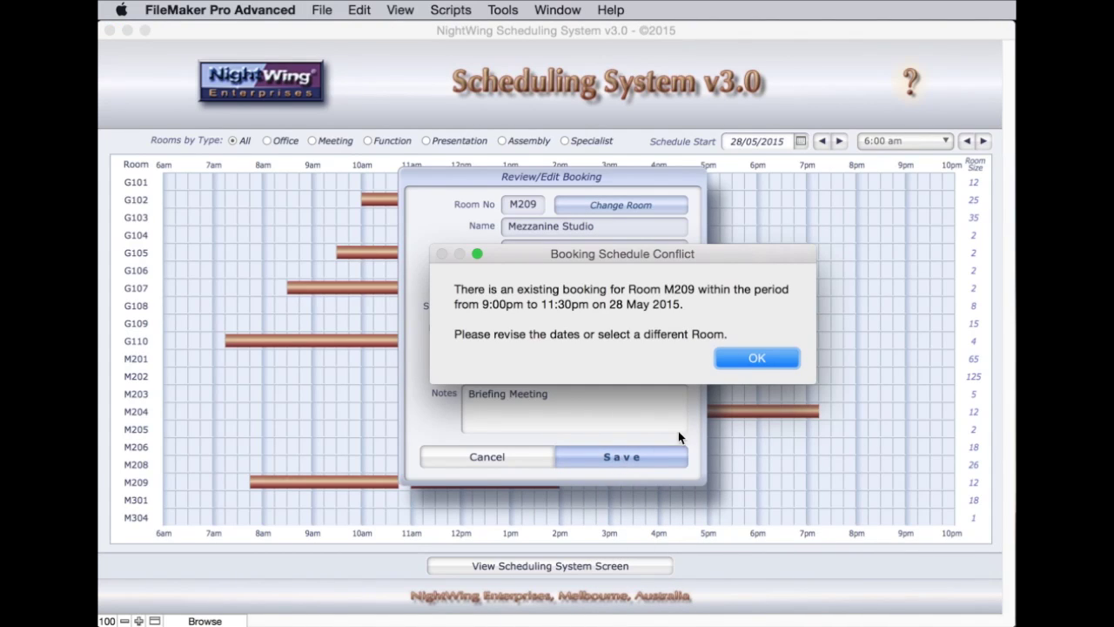
# Dismiss the booking conflict warning and change the attendance from 8 to 2
pyautogui.click(747, 356)
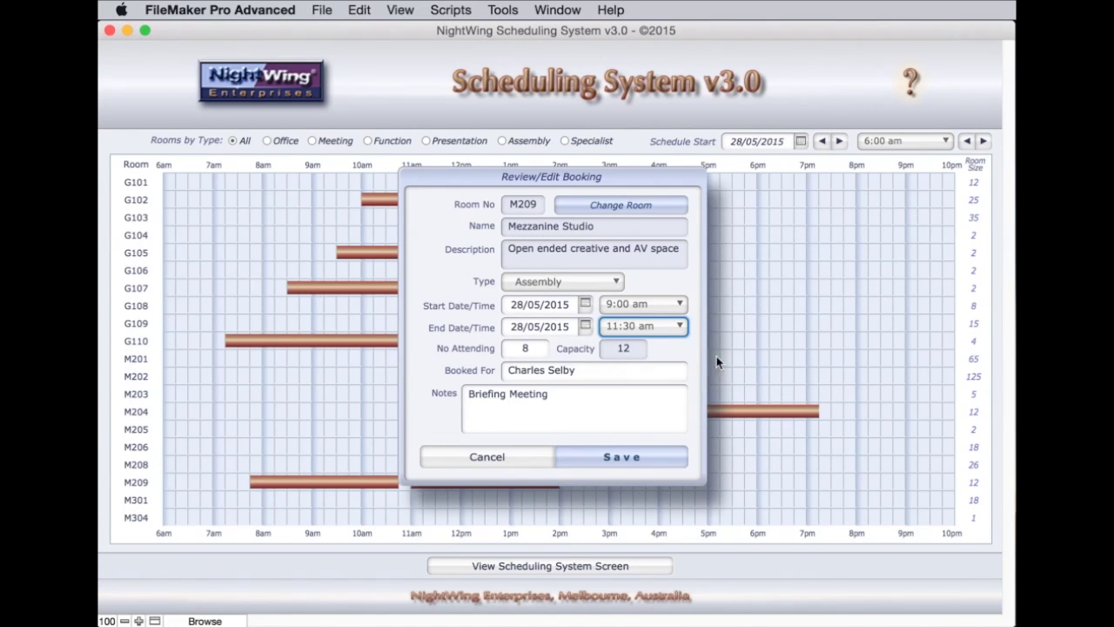
pyautogui.click(528, 348)
pyautogui.doubleClick(527, 348)
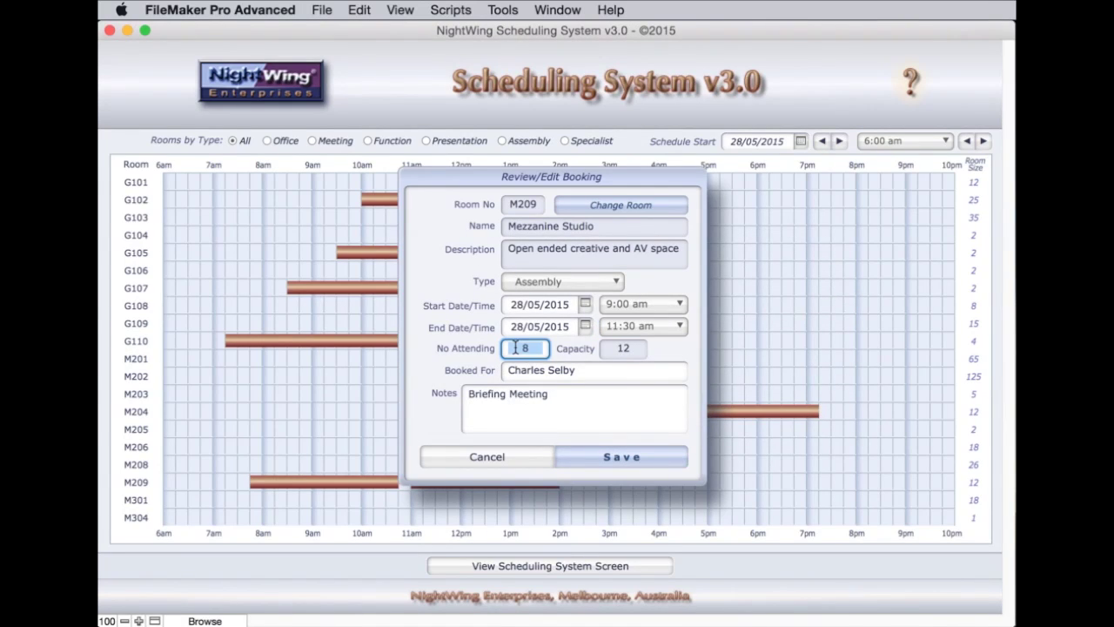
pyautogui.write('2')
# Set the room type to Office and list the available alternate rooms
pyautogui.click(570, 280)
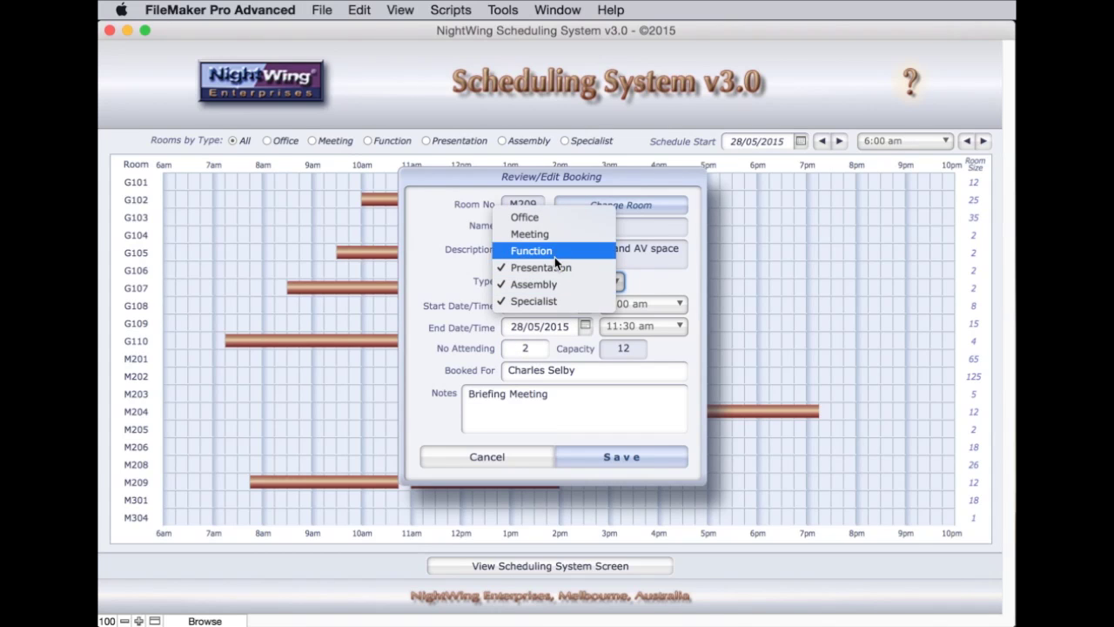
pyautogui.click(537, 220)
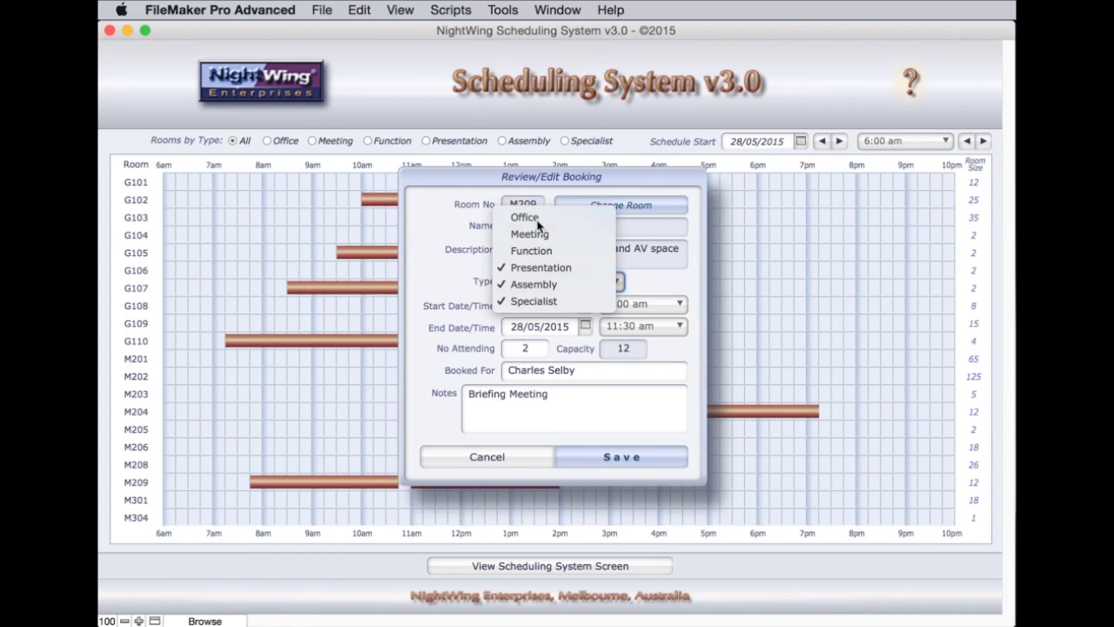
pyautogui.click(602, 205)
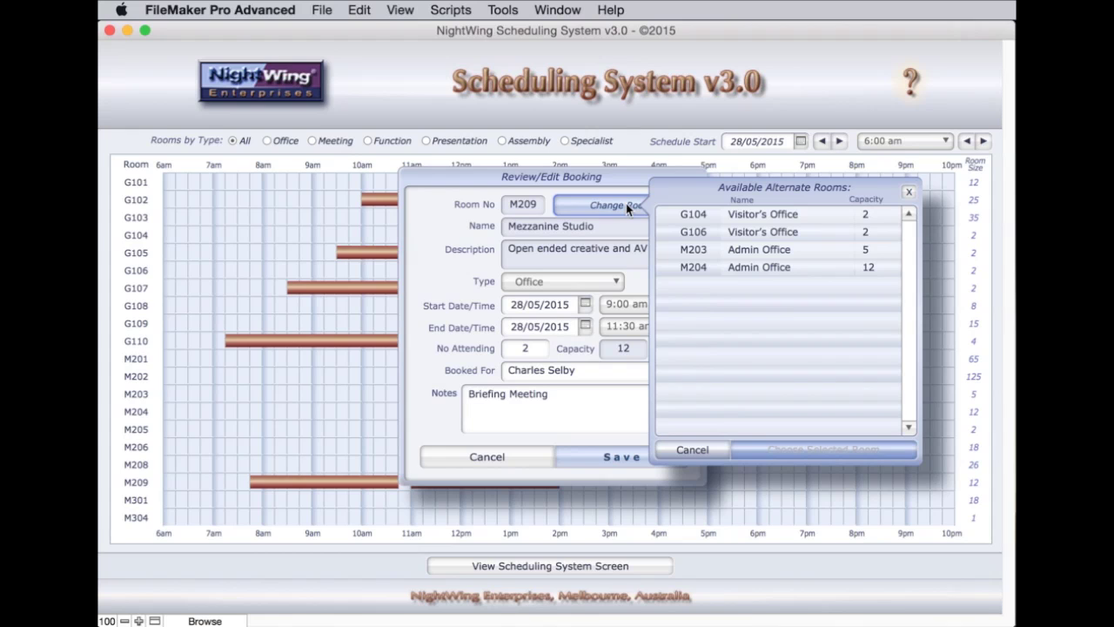
# Assign the Briefing Meeting to G104 Visitor's Office and save it for 9:00–11:30 am
pyautogui.click(692, 214)
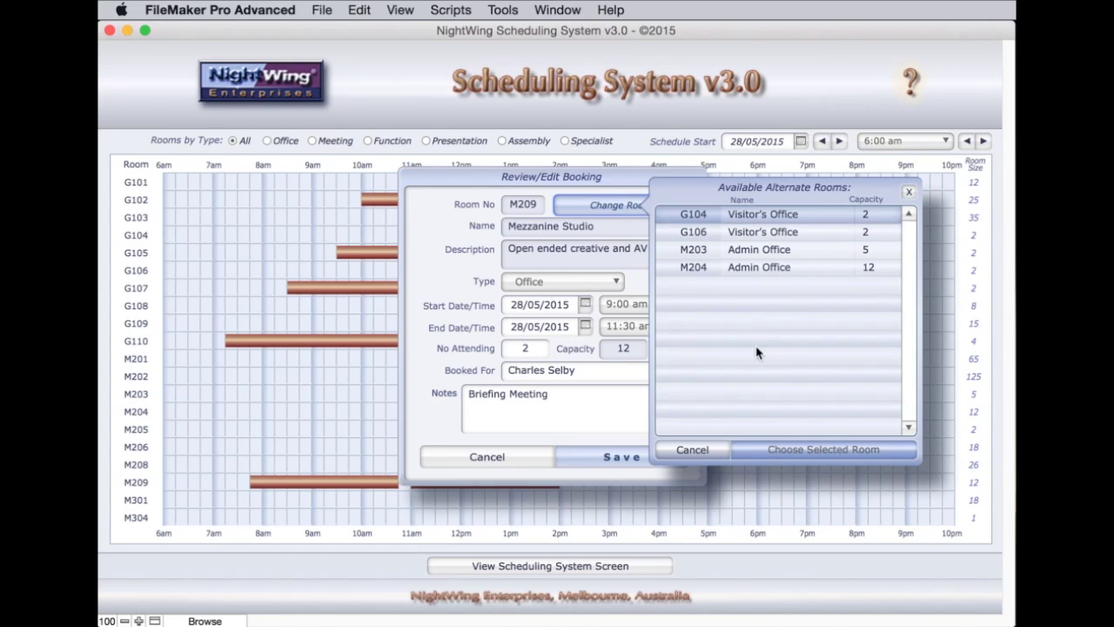
pyautogui.click(823, 452)
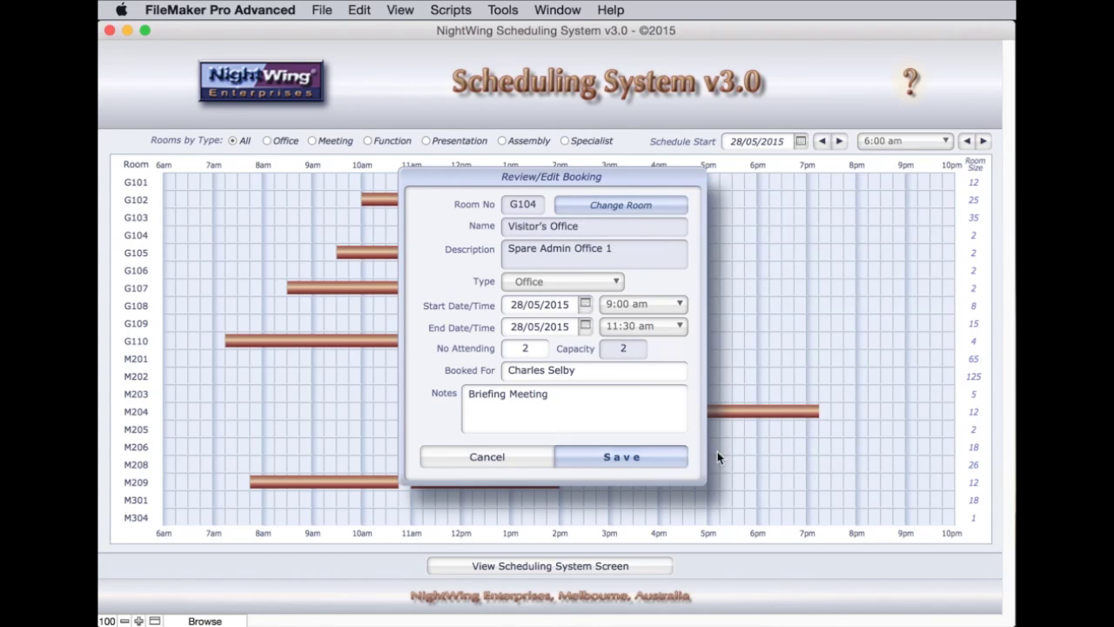
pyautogui.click(667, 461)
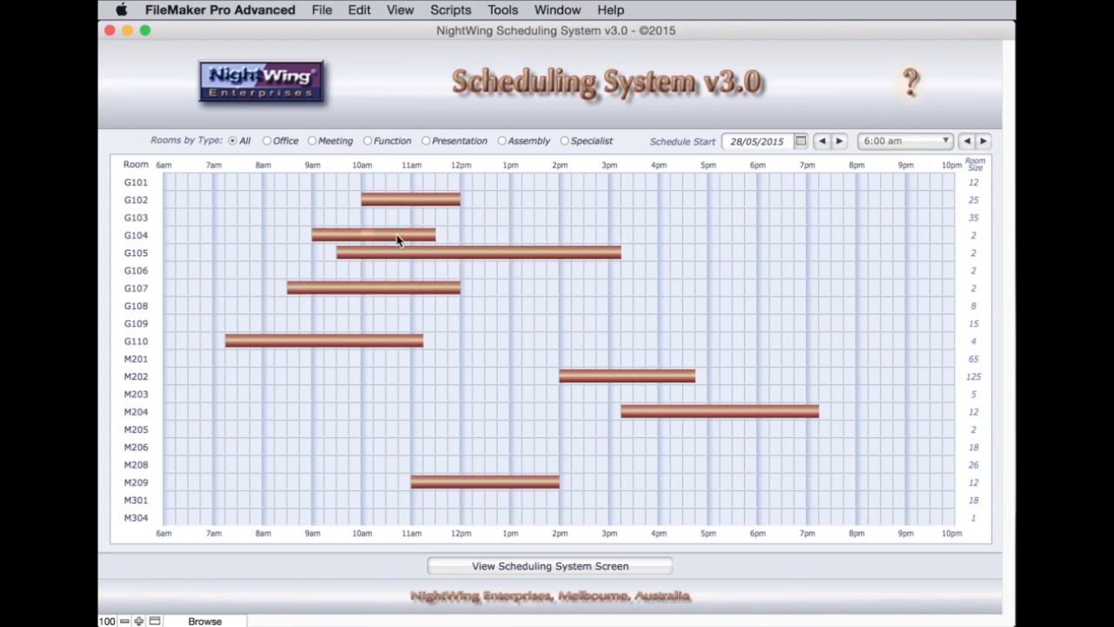
pyautogui.moveTo(412, 239)
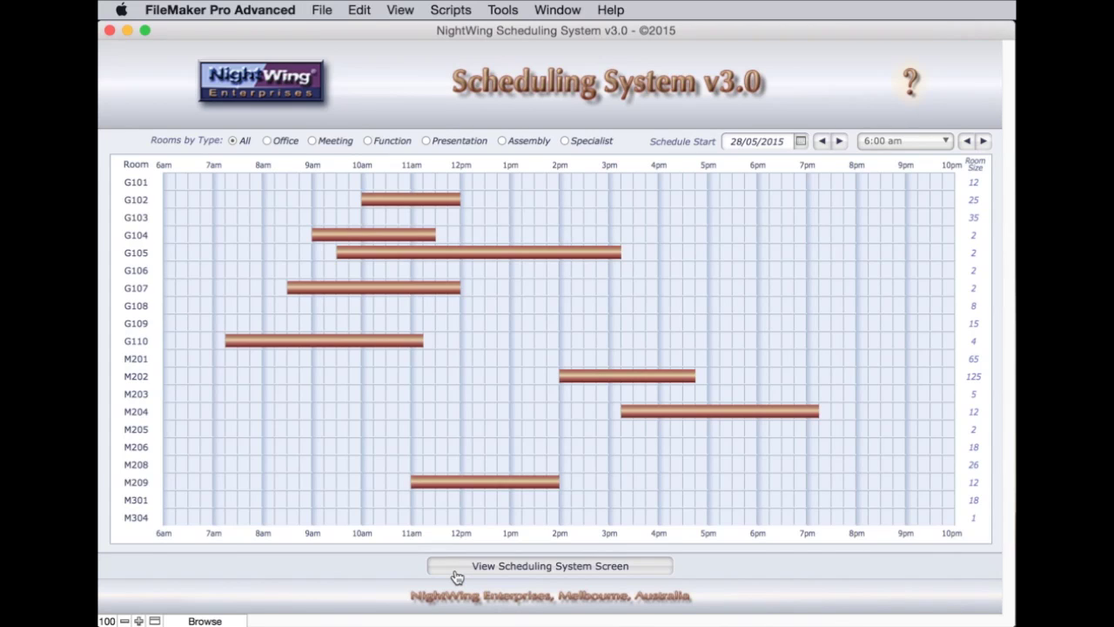
# Go back to the main scheduling screen, then show the NightWing Scheduling System v3.0 splash screen
pyautogui.click(635, 571)
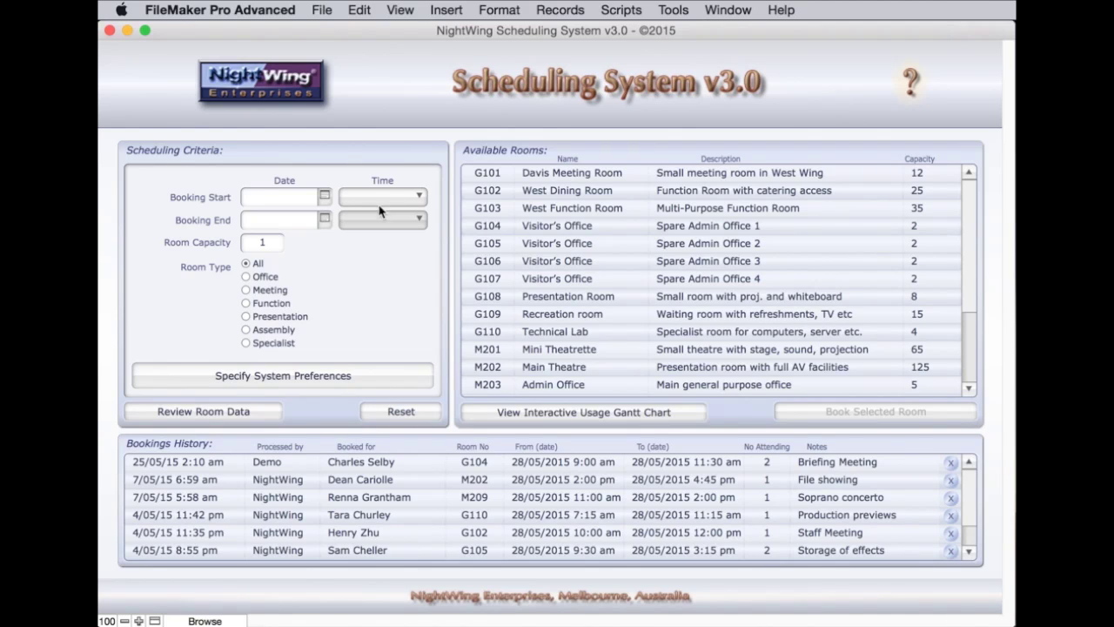
pyautogui.click(264, 84)
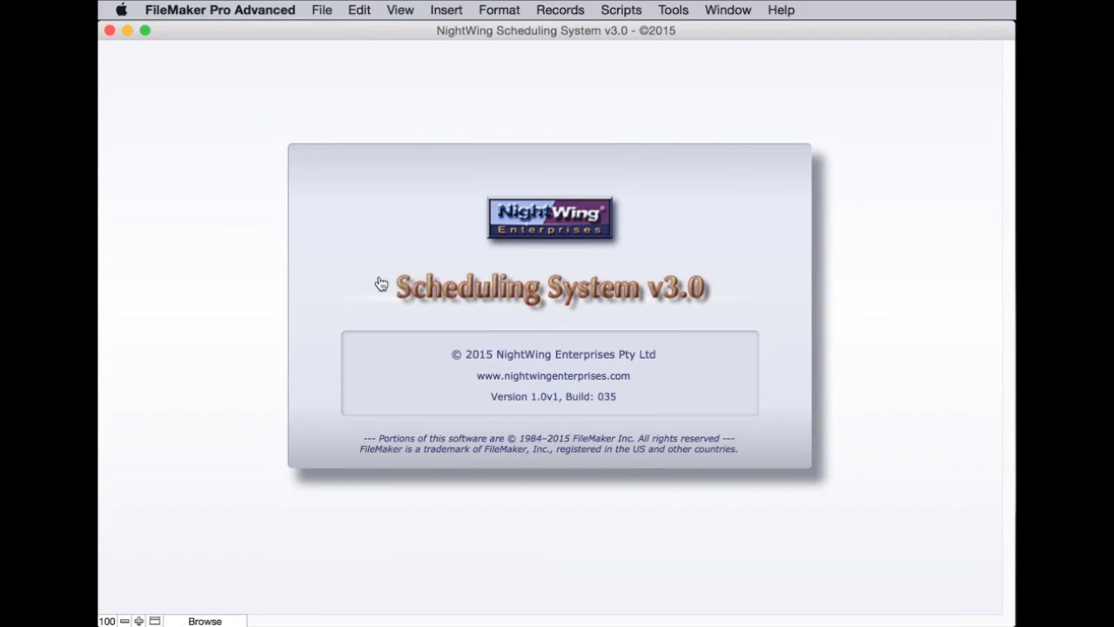